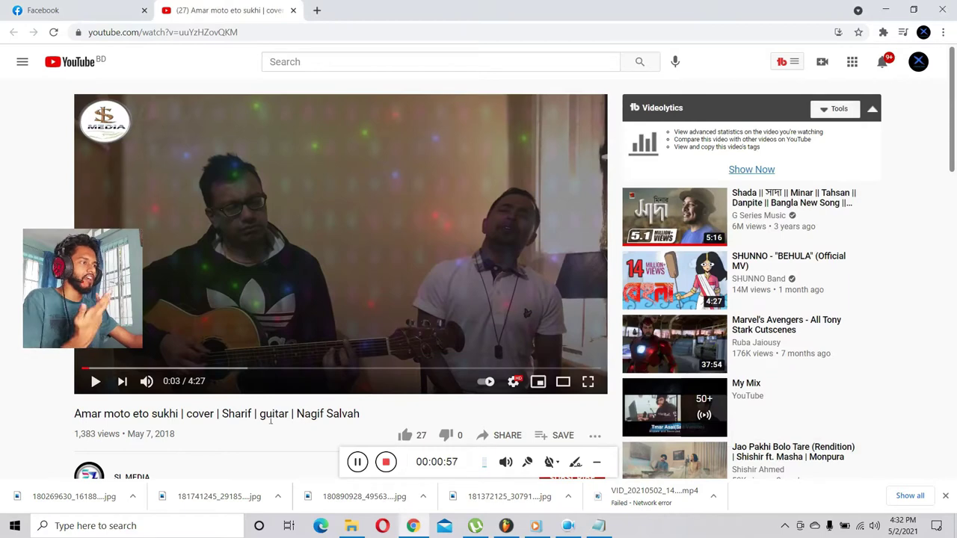
# Play the reference cover song on YouTube and add a G line below the chord list in Notepad
pyautogui.press('space')
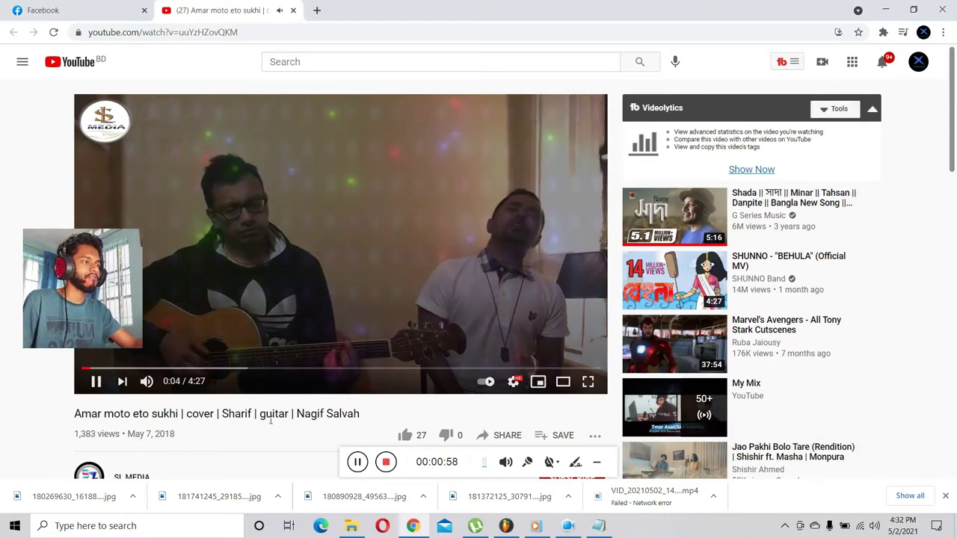
pyautogui.press('space')
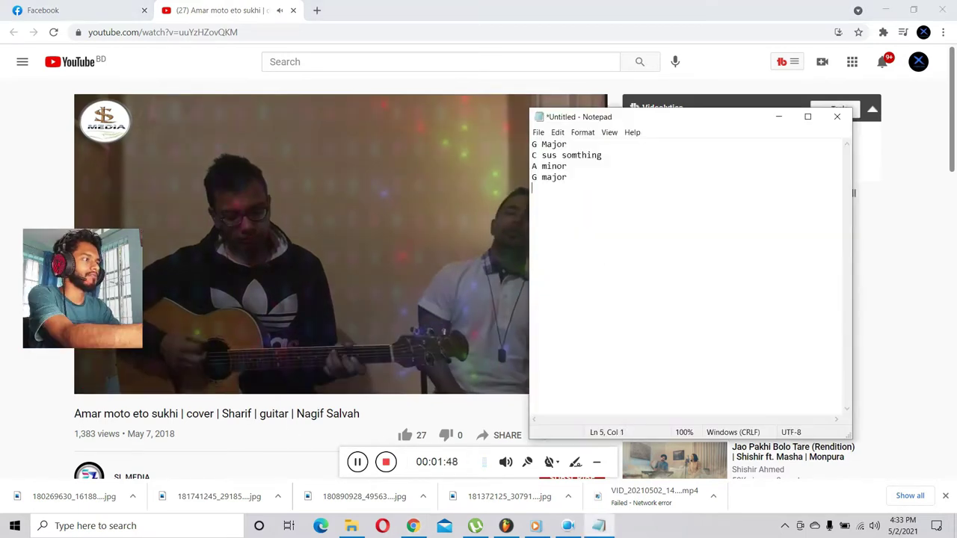
pyautogui.write('G')
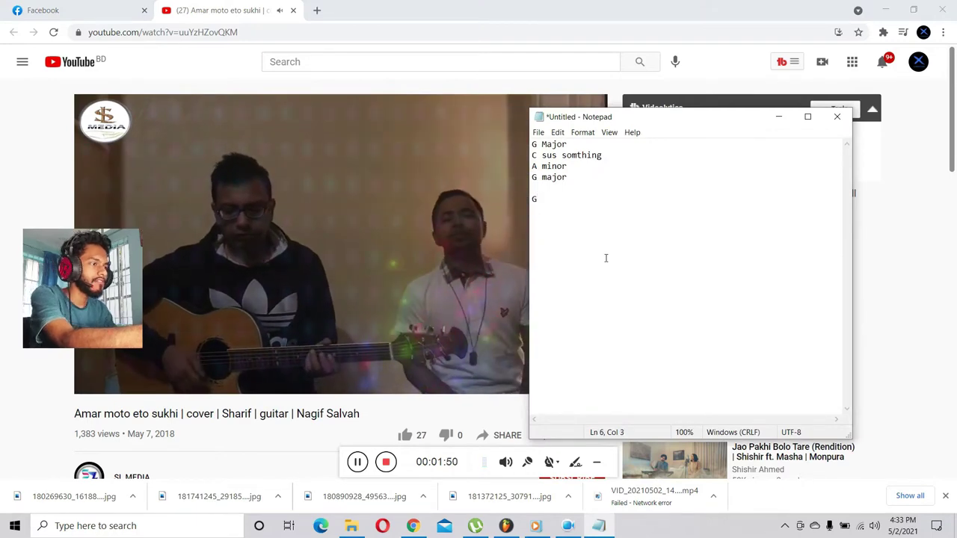
pyautogui.click(373, 246)
pyautogui.click(373, 247)
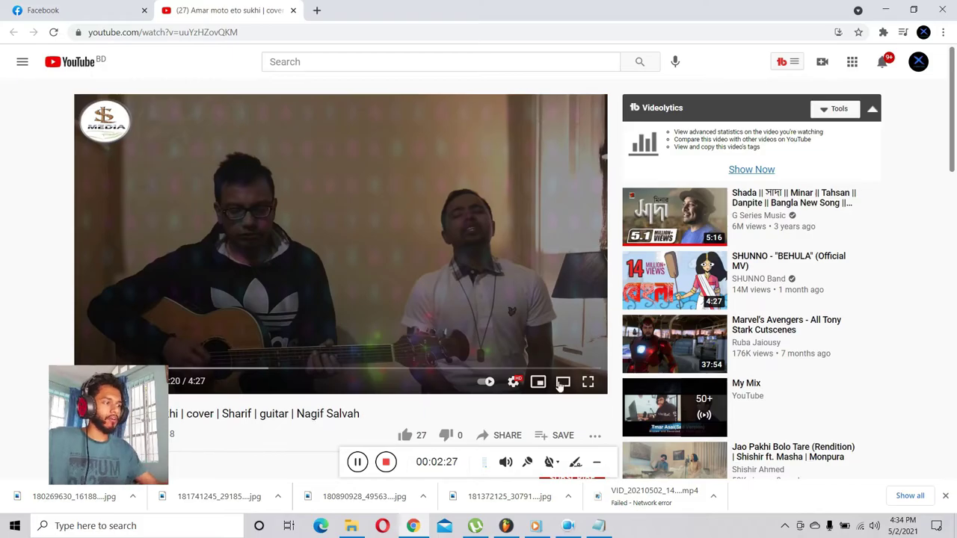
# Switch to FL Studio and review the song's tracks and patterns in the Playlist arrangement
pyautogui.click(550, 523)
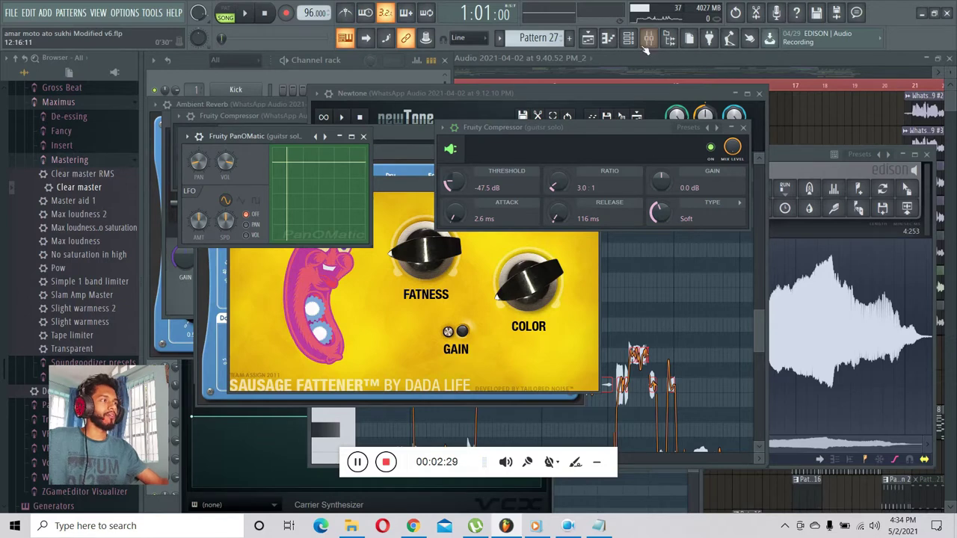
pyautogui.click(588, 40)
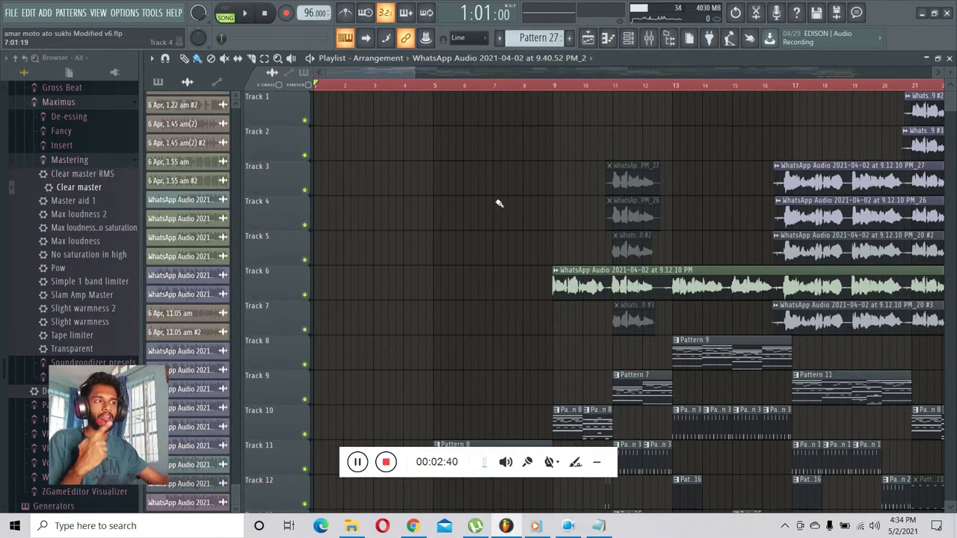
pyautogui.scroll(-1, 500, 203)
pyautogui.scroll(-4, 499, 204)
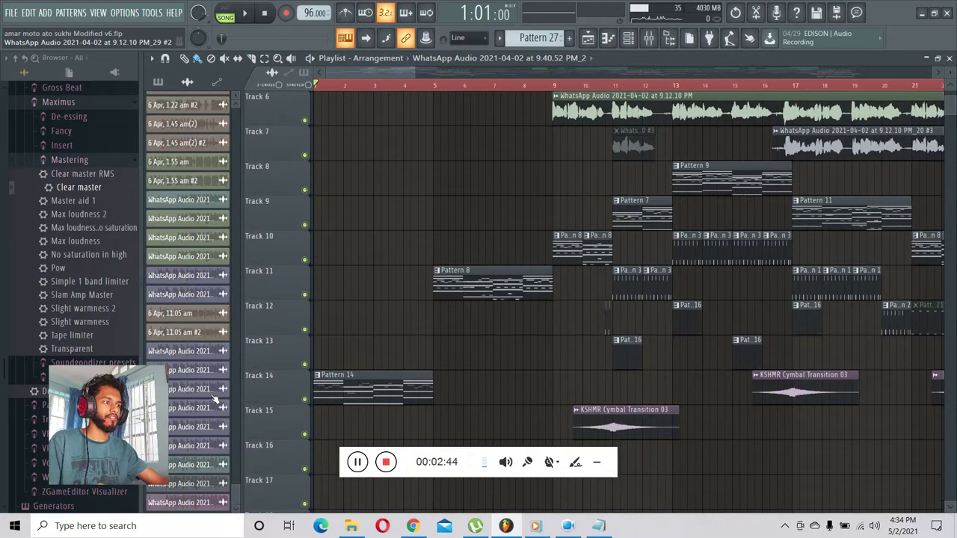
# Open Pattern 14 and look at the ORG Resonance and PD Meditation synth channels it uses
pyautogui.doubleClick(327, 388)
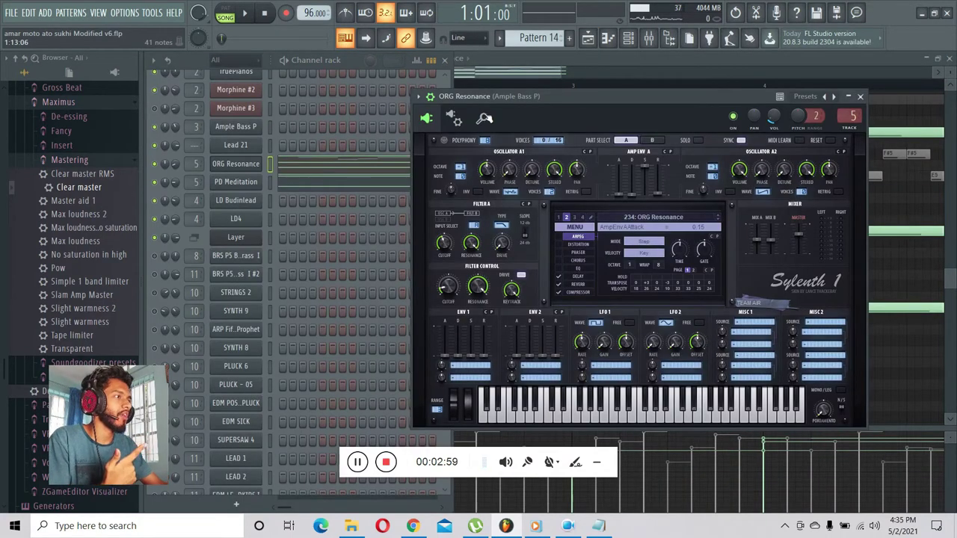
pyautogui.click(246, 187)
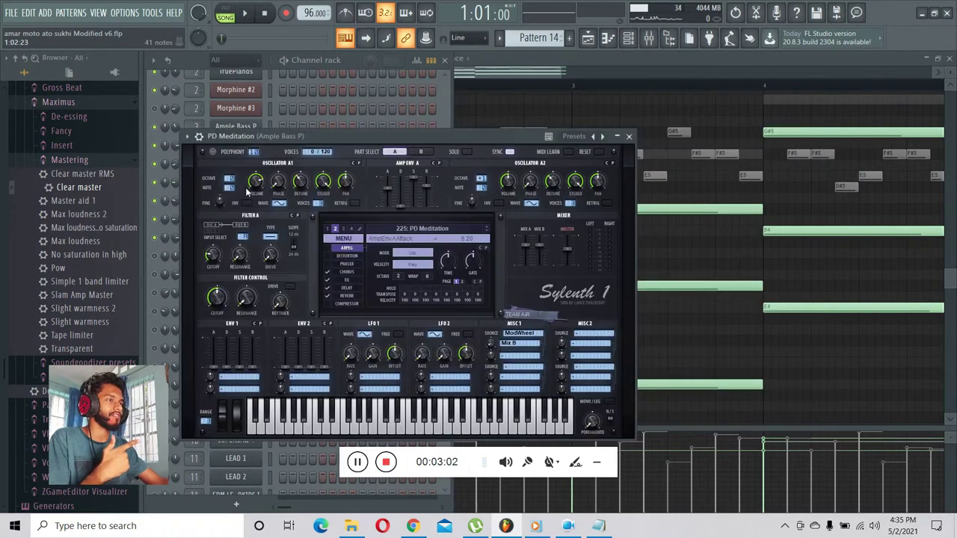
pyautogui.click(197, 59)
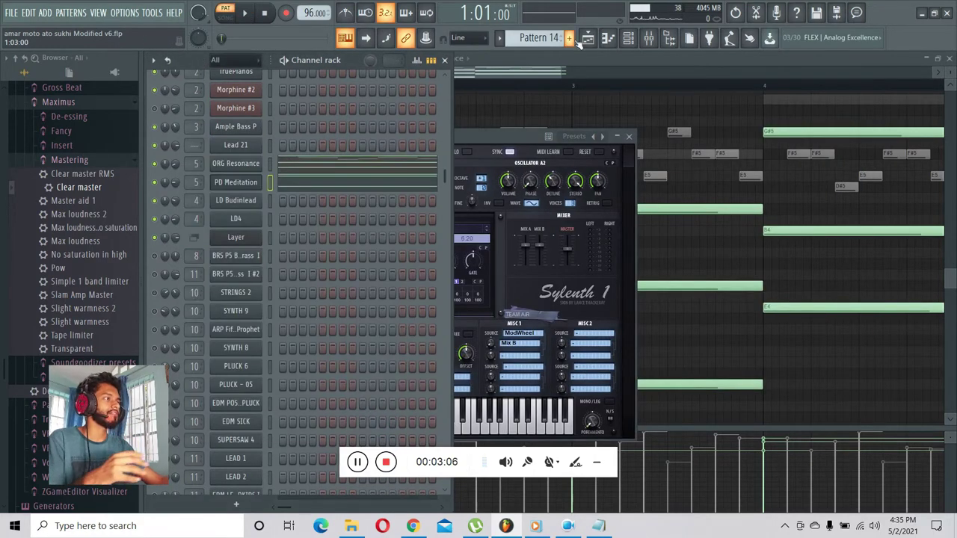
# Play the song from the start in song mode while viewing Pattern 14's ORG Resonance notes, and stop playback
pyautogui.press('l')
pyautogui.press('space')
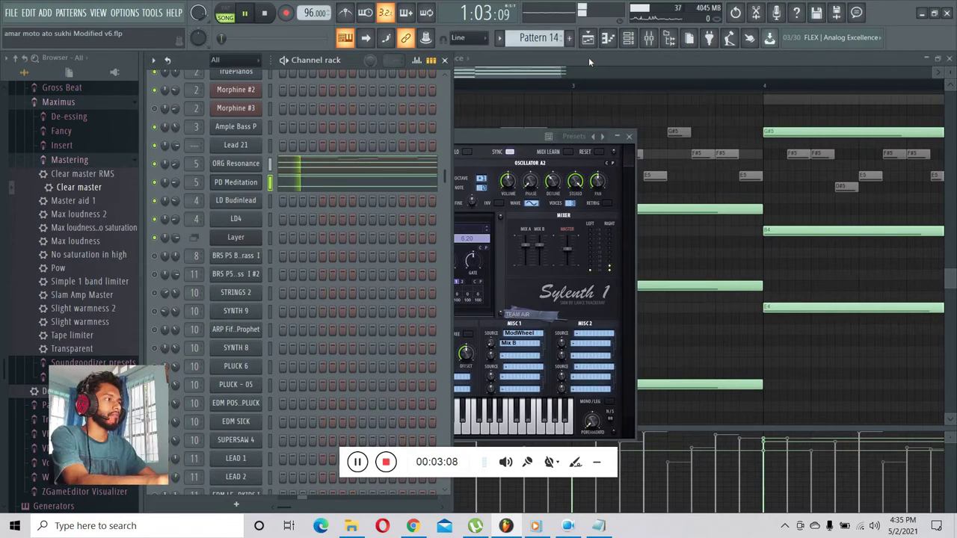
pyautogui.click(588, 58)
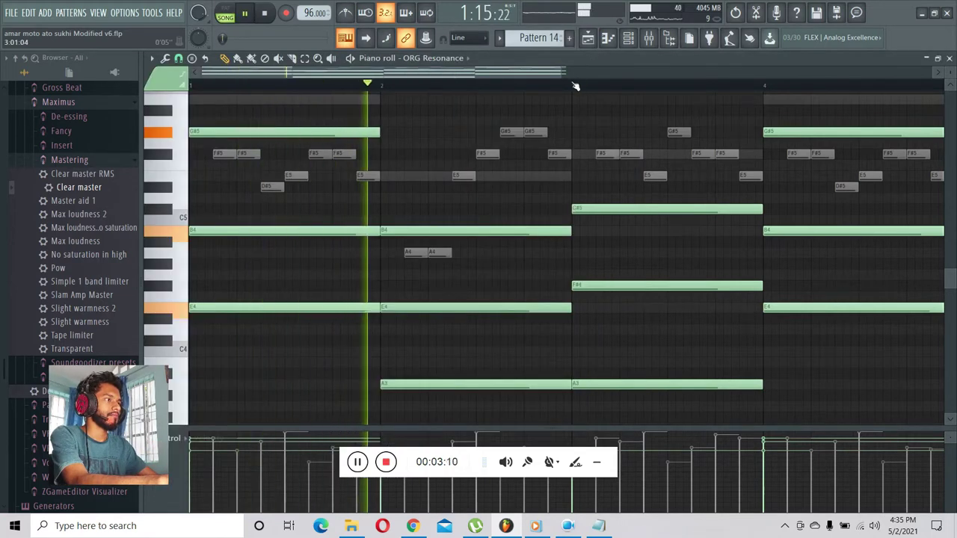
pyautogui.scroll(-2, 575, 86)
pyautogui.scroll(-2, 645, 180)
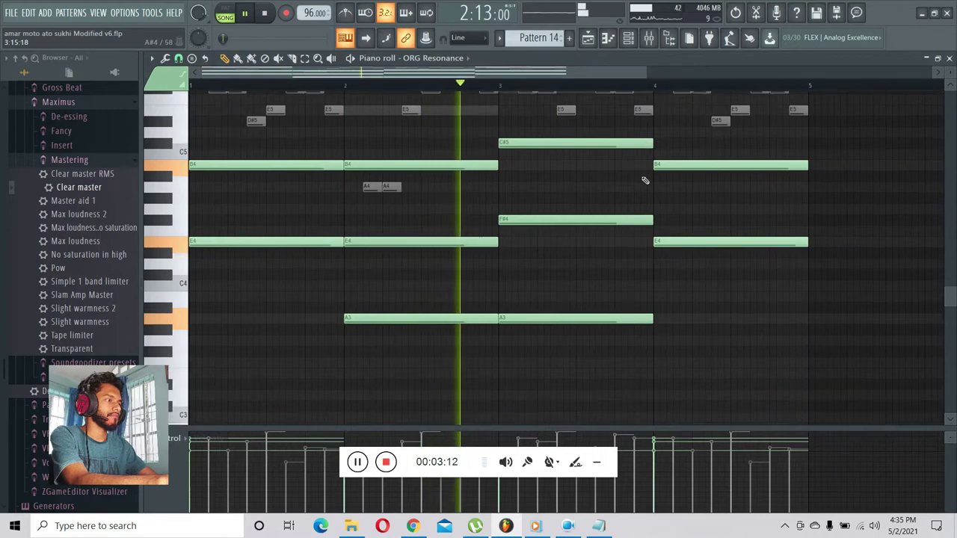
pyautogui.scroll(3, 646, 180)
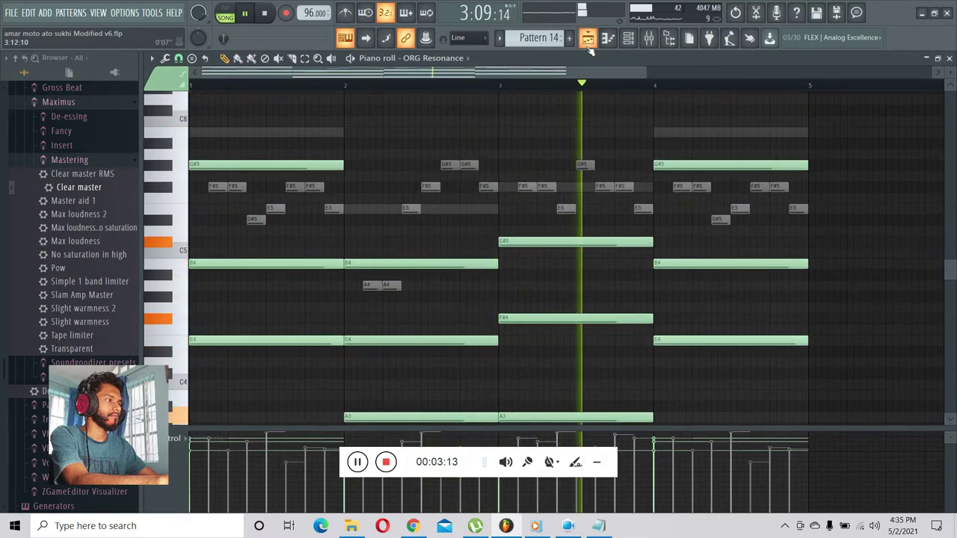
pyautogui.press('space')
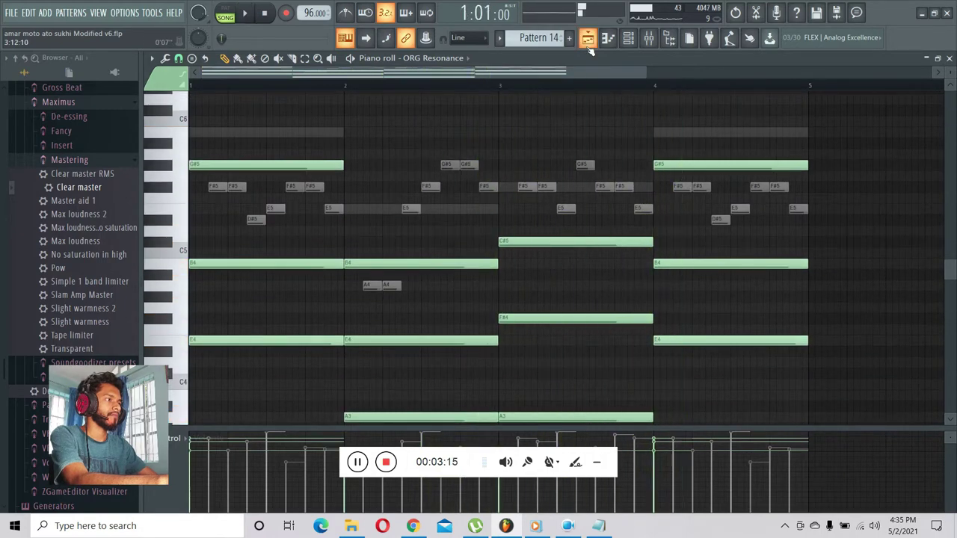
# Open Pattern 8 from the Playlist and play its TruePianos notes in pattern mode
pyautogui.click(588, 43)
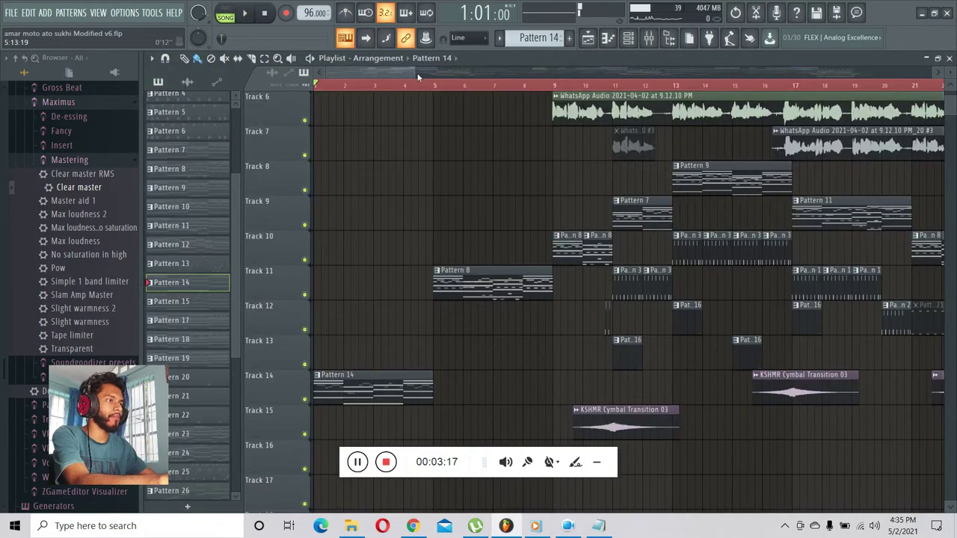
pyautogui.scroll(3, 418, 77)
pyautogui.doubleClick(672, 276)
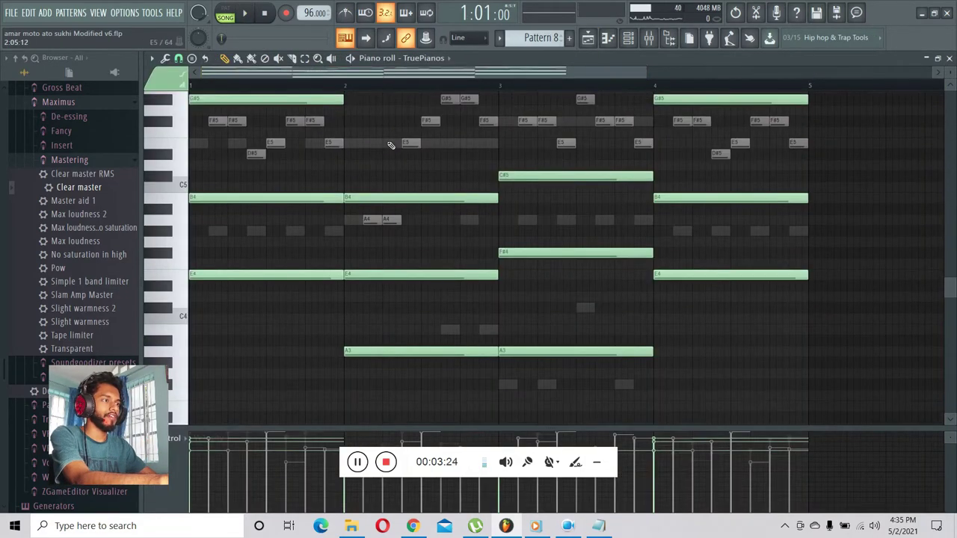
pyautogui.scroll(2, 390, 145)
pyautogui.click(230, 11)
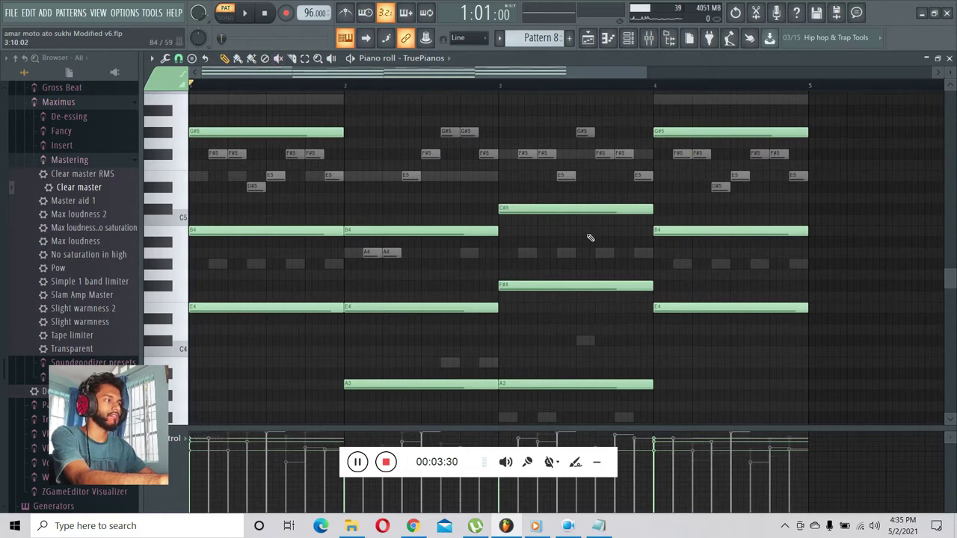
pyautogui.press('space')
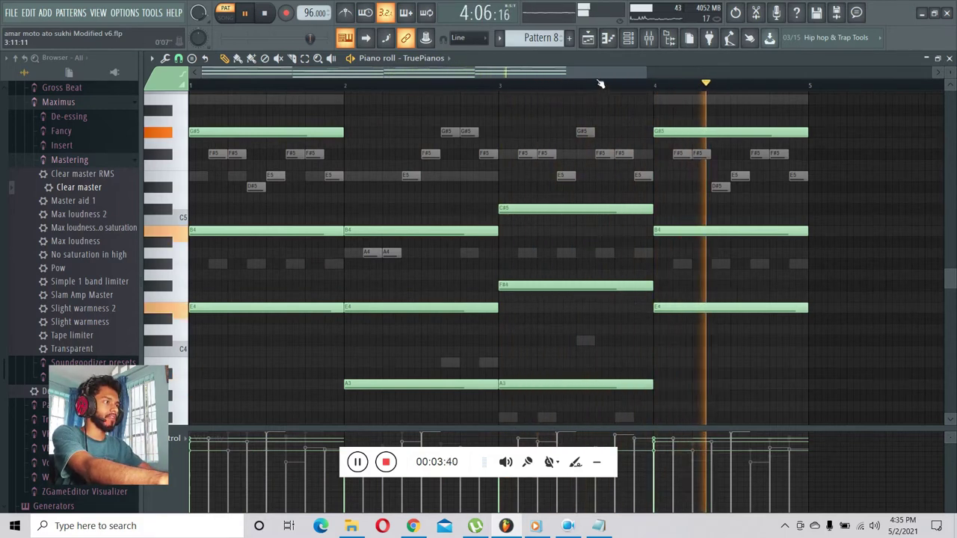
pyautogui.press('space')
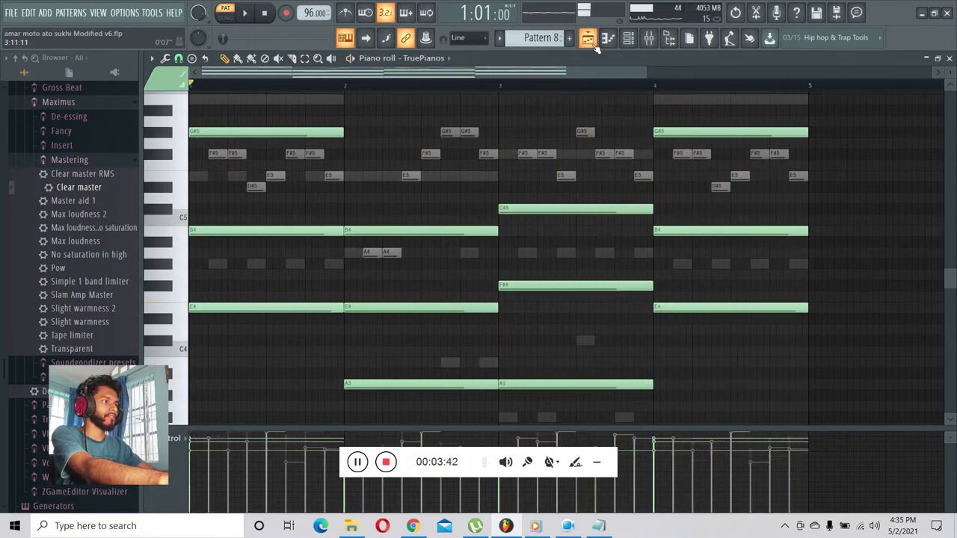
# Open Pattern 3 from the Playlist and play its drum steps in the Channel rack
pyautogui.click(588, 39)
pyautogui.moveTo(362, 74); pyautogui.dragTo(371, 75)
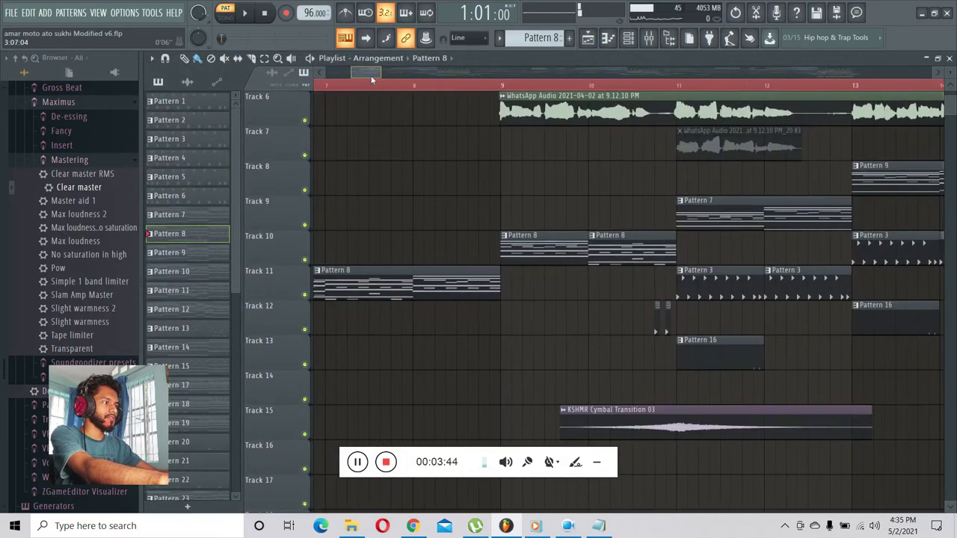
pyautogui.scroll(-1, 495, 185)
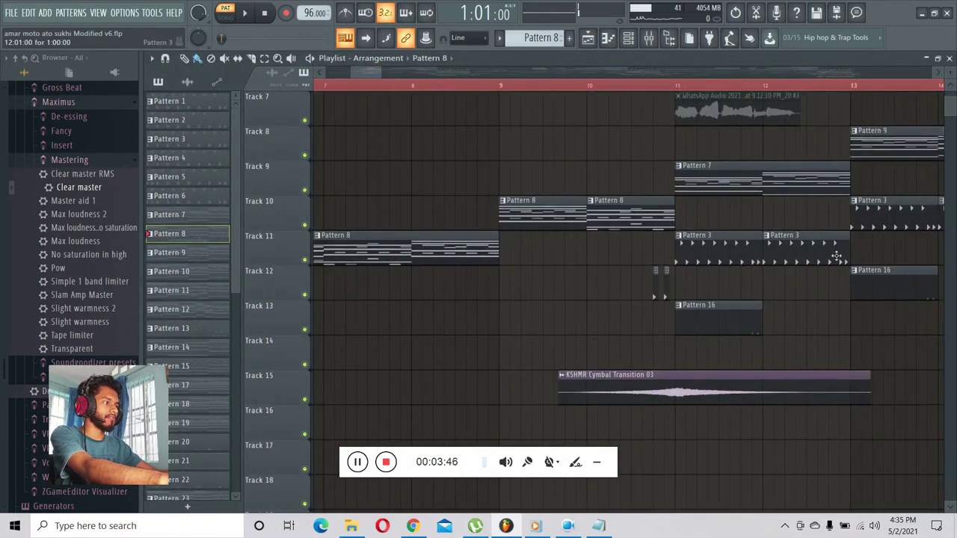
pyautogui.doubleClick(733, 254)
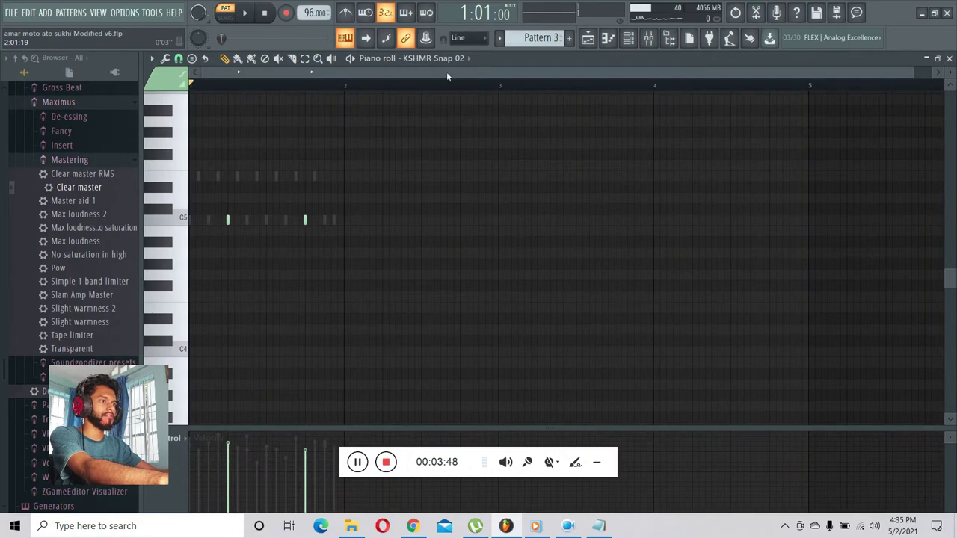
pyautogui.click(950, 57)
pyautogui.scroll(10, 313, 272)
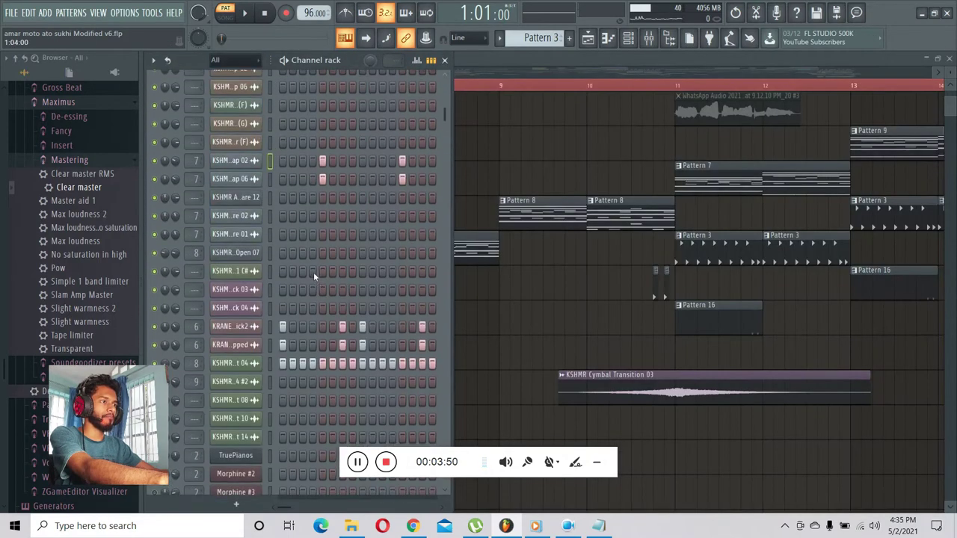
pyautogui.press('space')
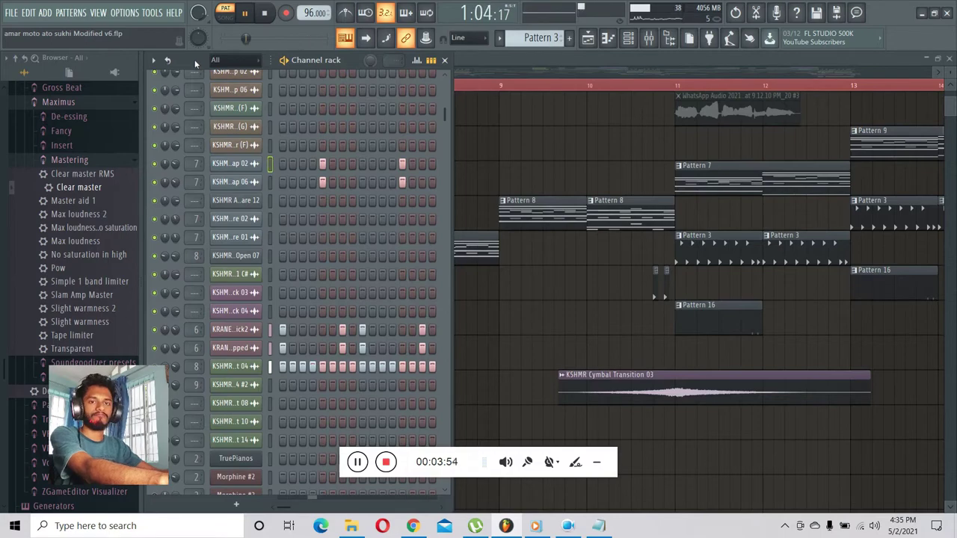
pyautogui.press('space')
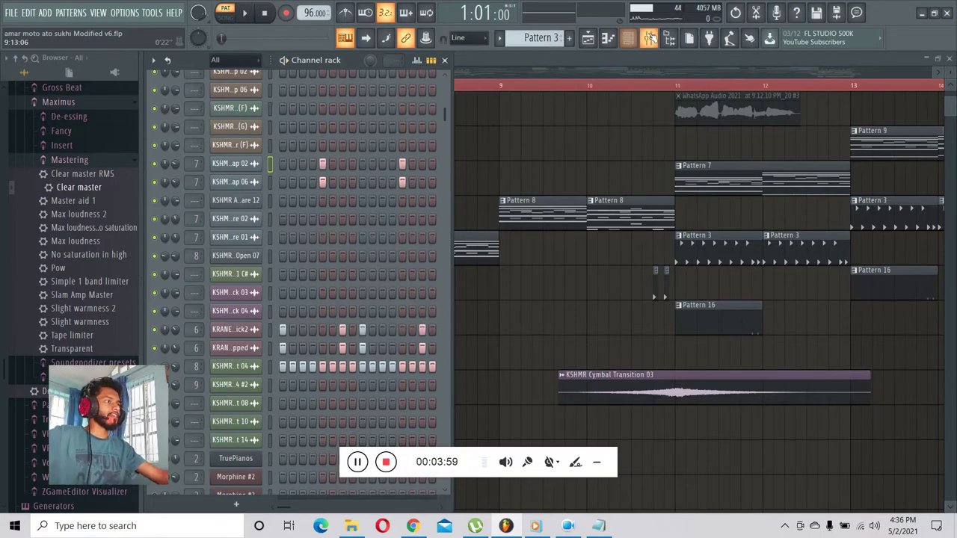
# Inspect the kick's mixer track effects: Fruity parametric EQ 2, Fruity WaveShaper and CamelCrusher
pyautogui.click(648, 37)
pyautogui.click(628, 37)
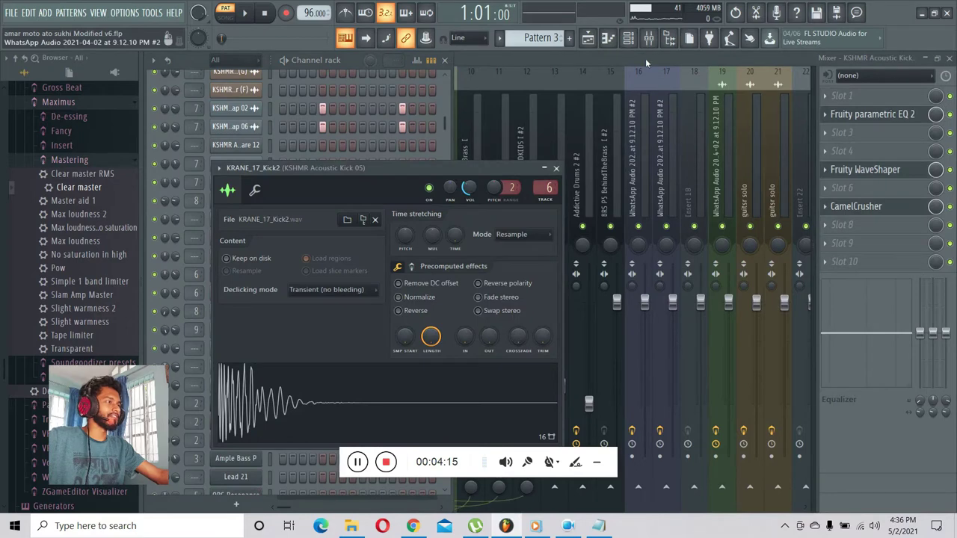
pyautogui.click(648, 63)
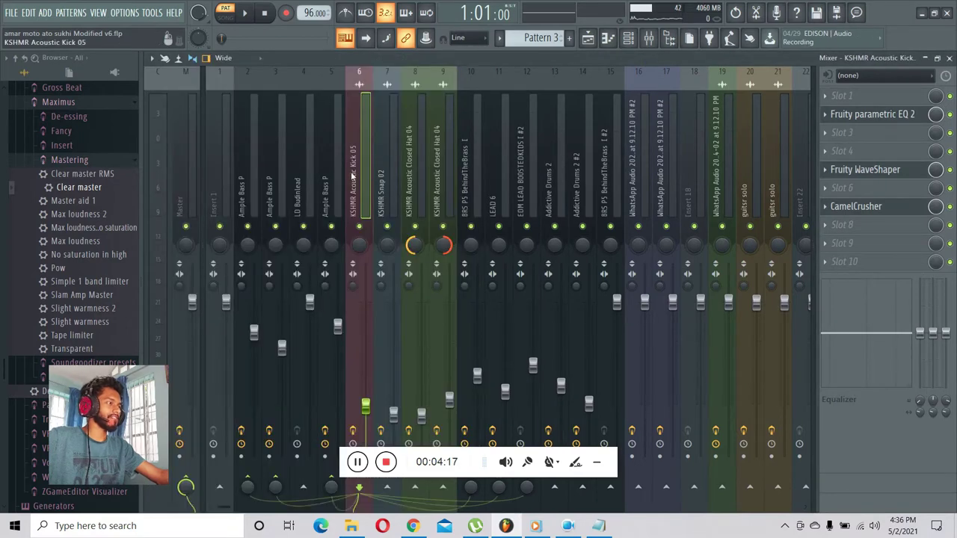
pyautogui.click(856, 118)
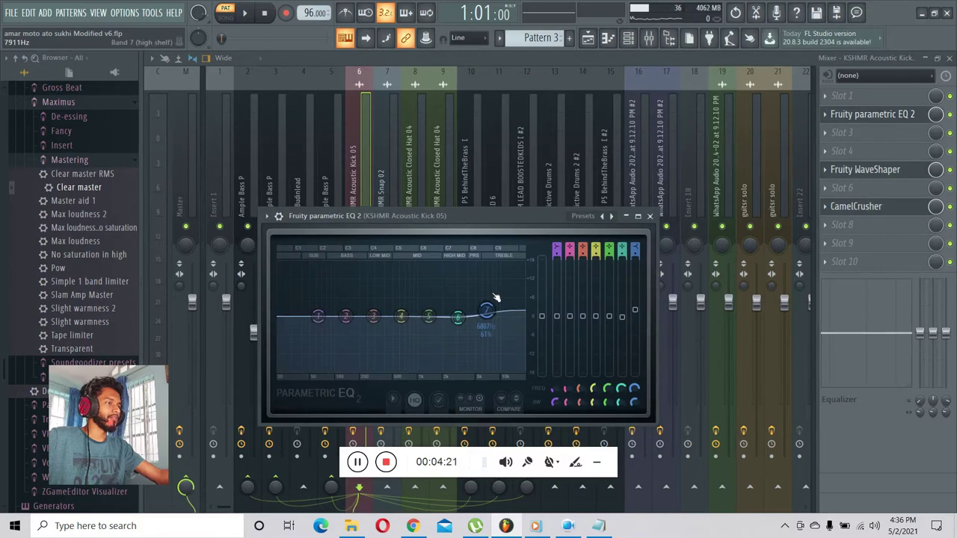
pyautogui.click(897, 172)
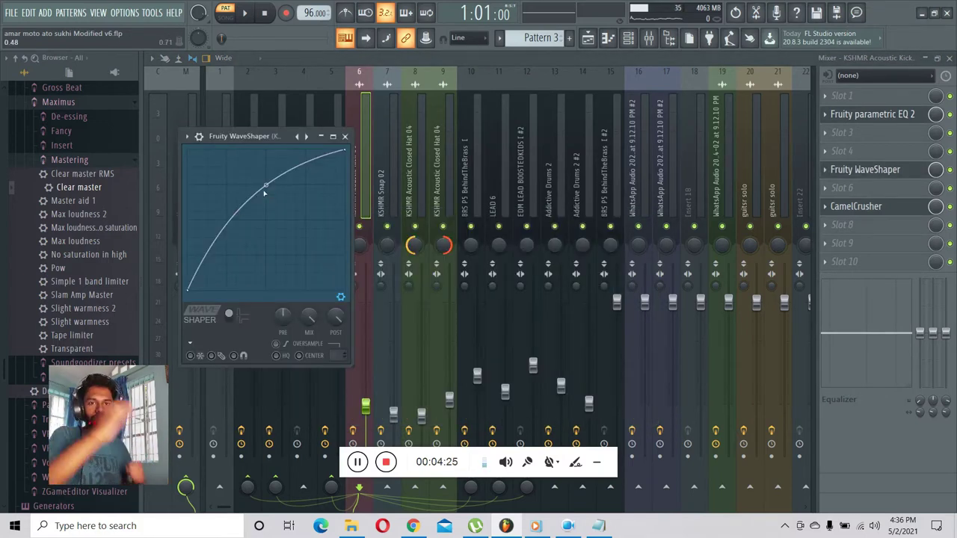
pyautogui.click(908, 210)
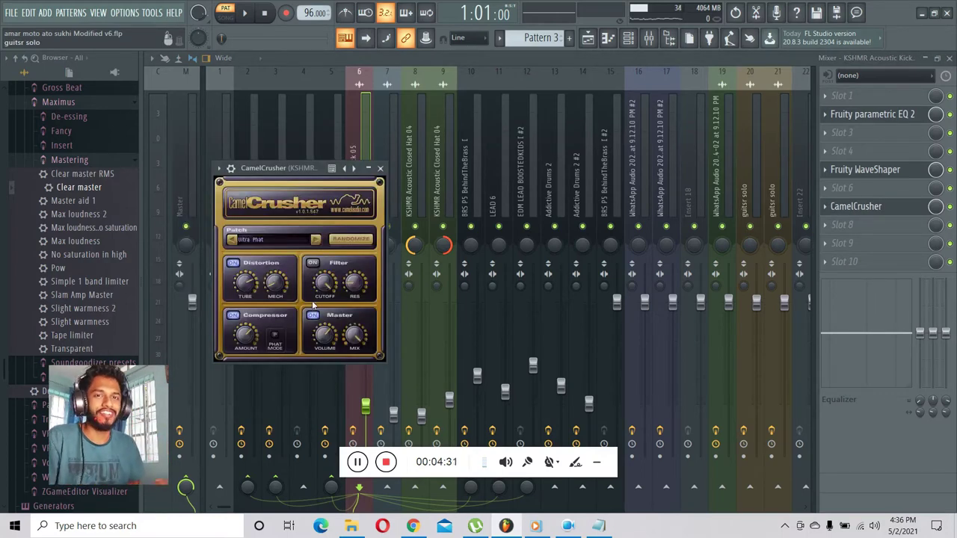
# Inspect the KSHMR Snap 02 channel and its mixer effect chain, and return to the Playlist arrangement
pyautogui.press('F6')
pyautogui.click(253, 110)
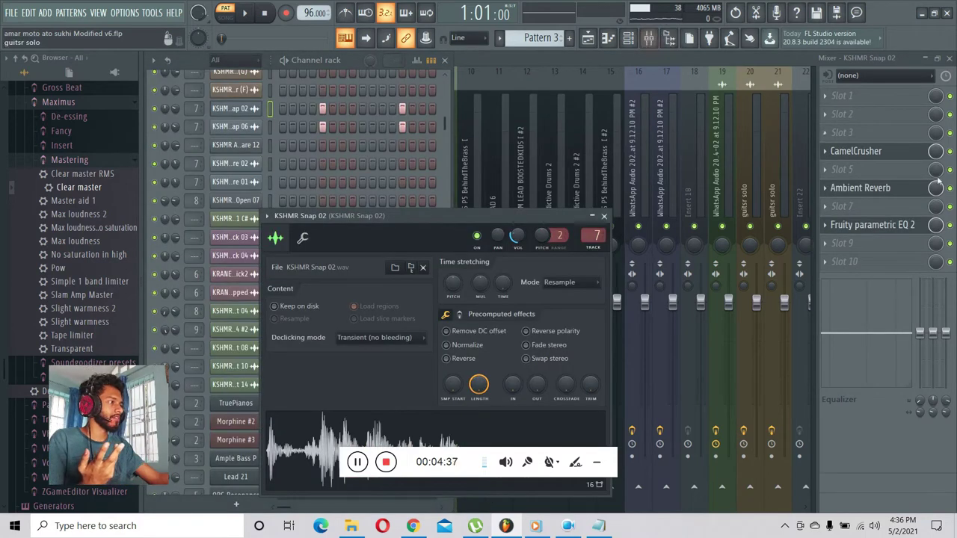
pyautogui.click(830, 61)
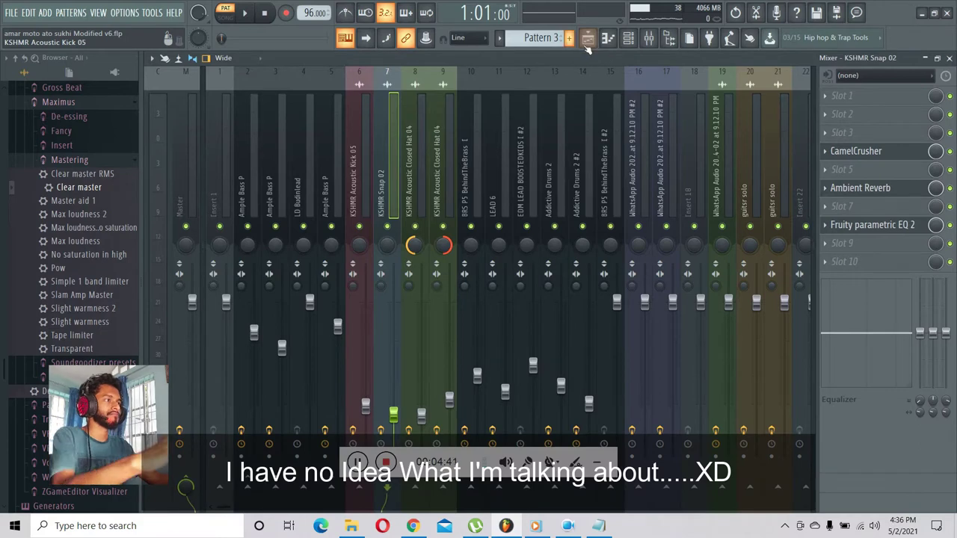
pyautogui.click(587, 44)
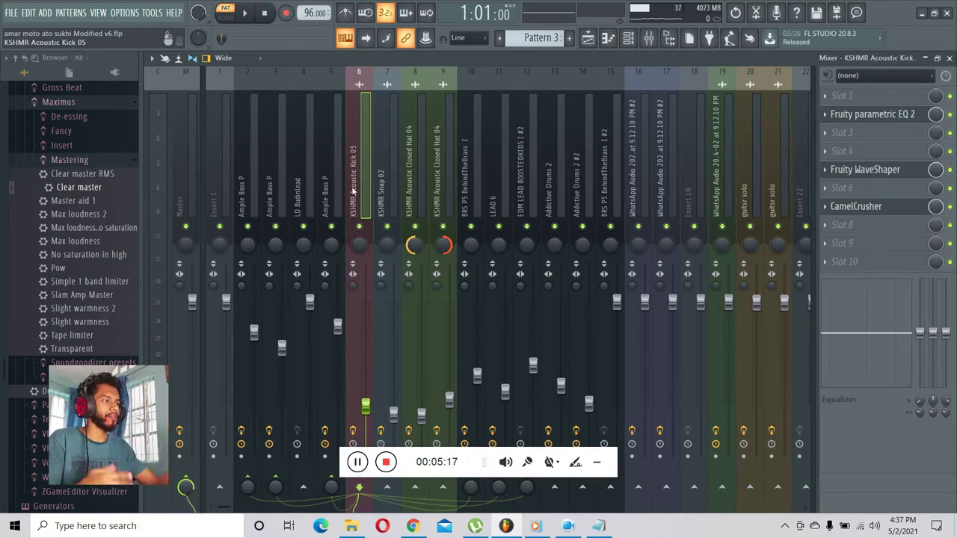
pyautogui.press('F5')
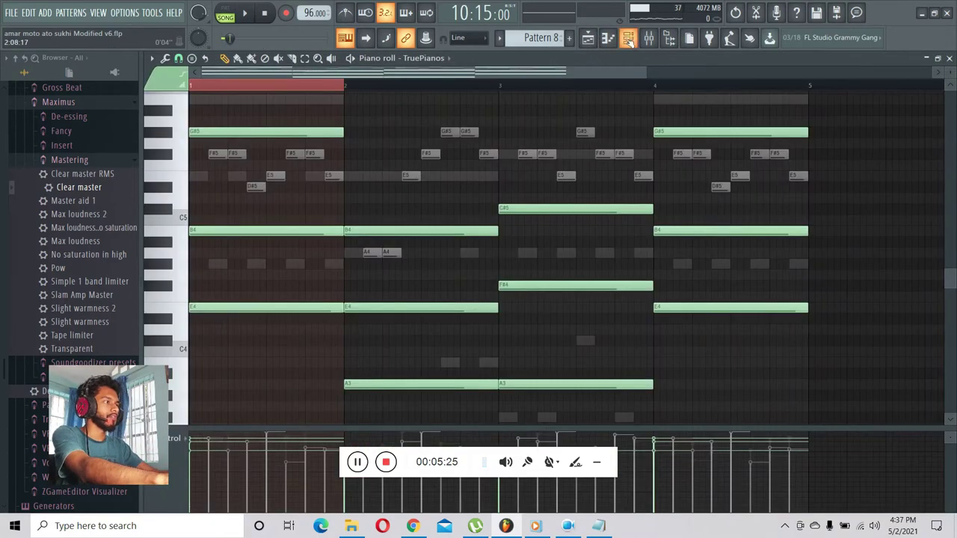
# Inspect the piano's mixer track 2 and its Fruity parametric EQ 2, looking at the high-shelf band 7
pyautogui.click(629, 38)
pyautogui.click(254, 406)
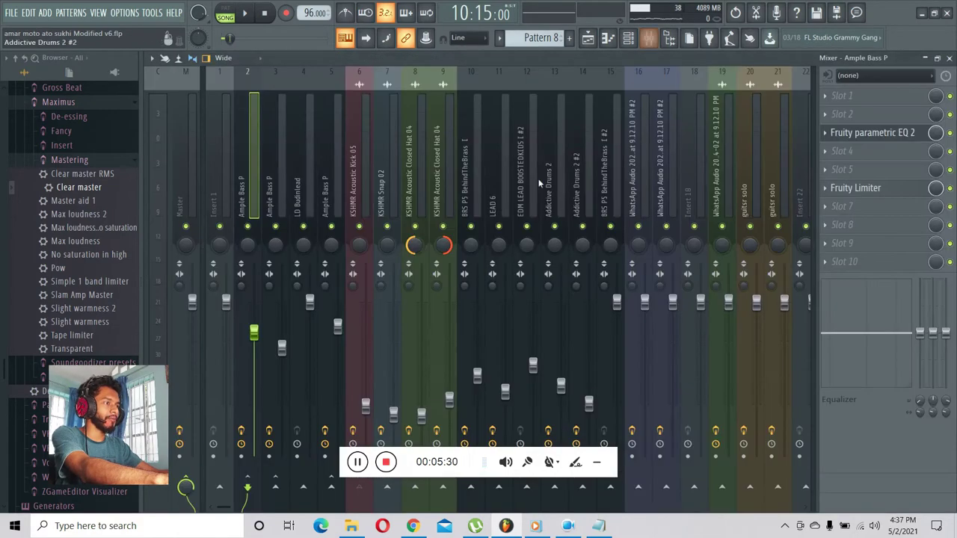
pyautogui.click(649, 38)
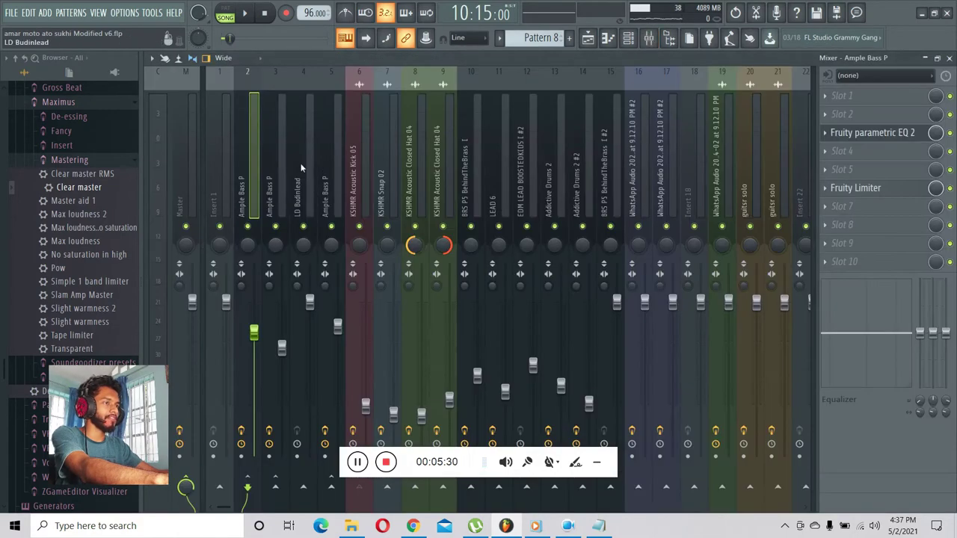
pyautogui.click(887, 132)
pyautogui.moveTo(408, 262)
pyautogui.mouseDown()
pyautogui.moveTo(426, 274)
pyautogui.moveTo(417, 271)
pyautogui.mouseUp()
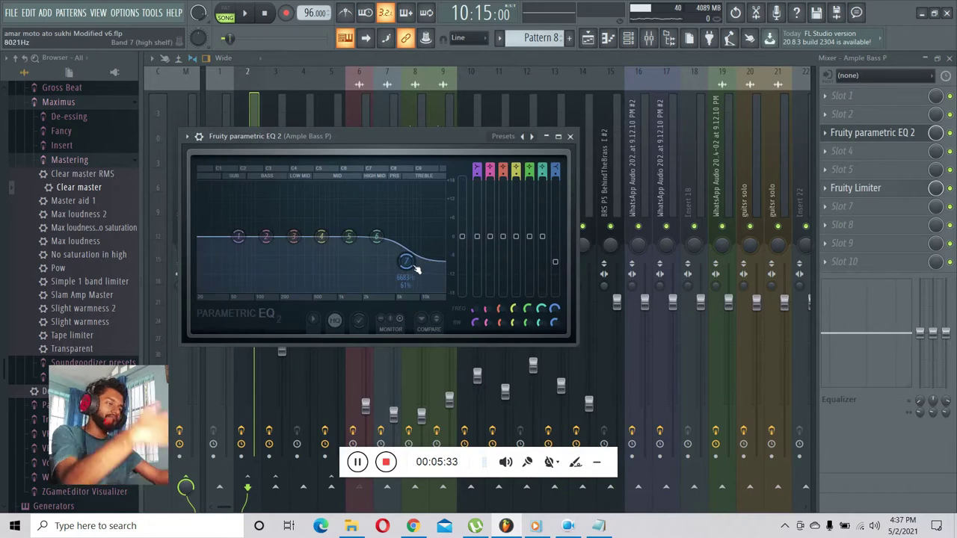
# Play the Playlist arrangement from bar 9 and follow it past bar 11
pyautogui.click(587, 38)
pyautogui.click(500, 86)
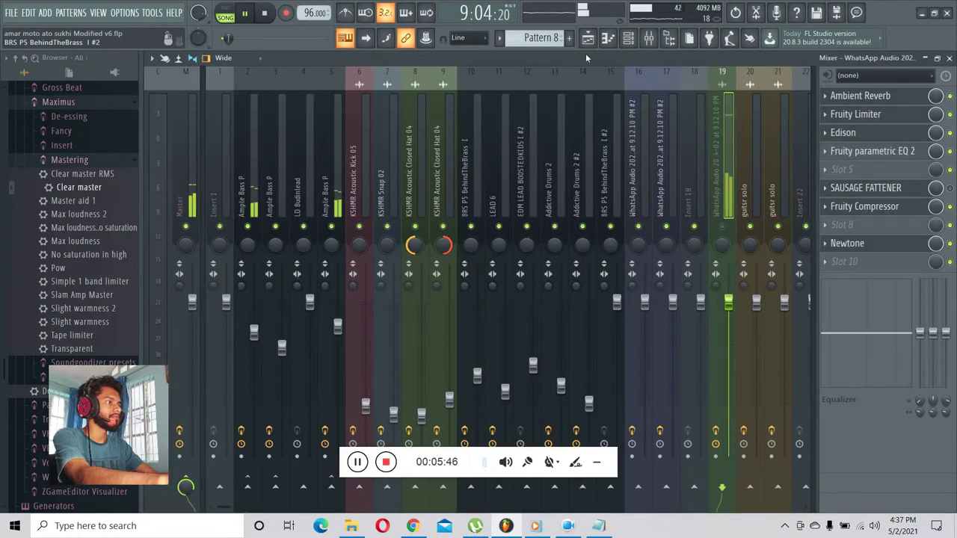
pyautogui.click(588, 38)
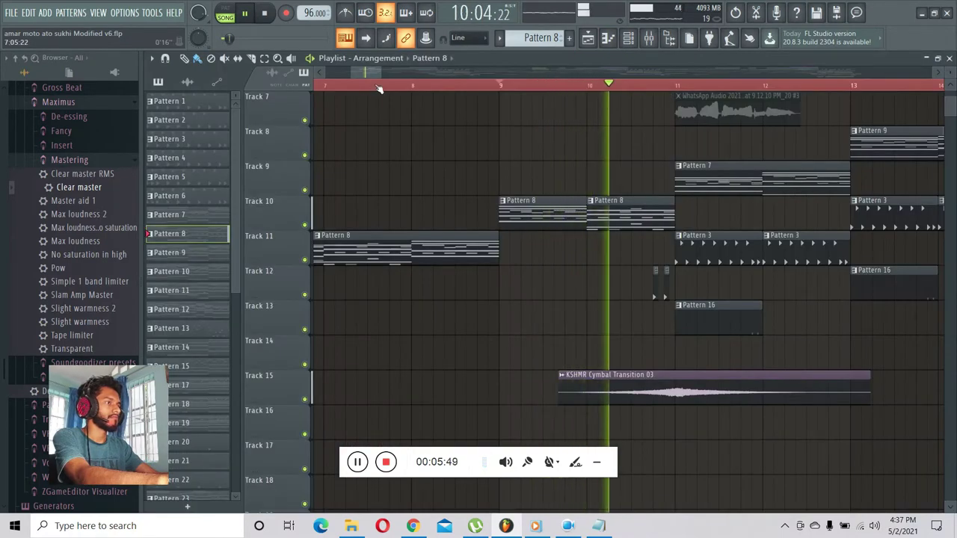
pyautogui.hscroll(4, 373, 72)
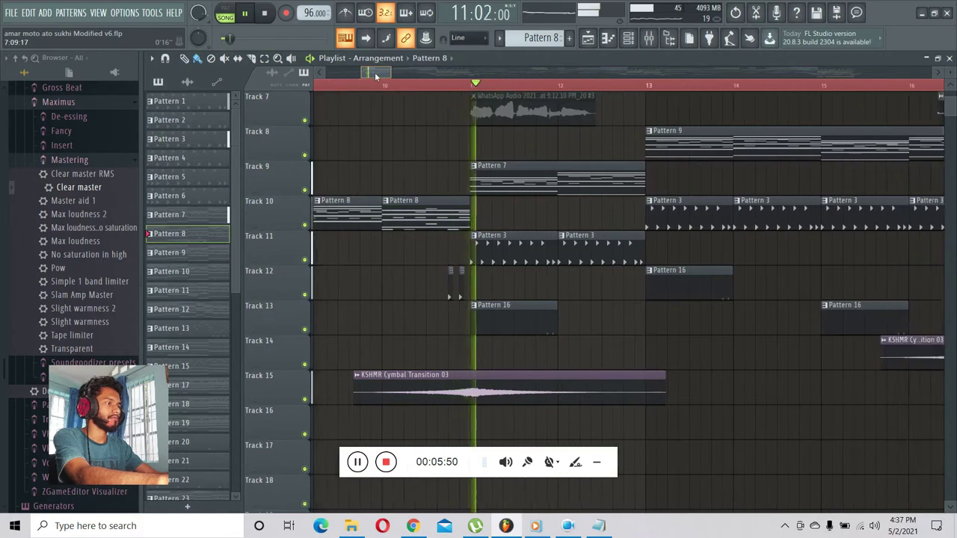
pyautogui.moveTo(374, 72); pyautogui.dragTo(384, 71)
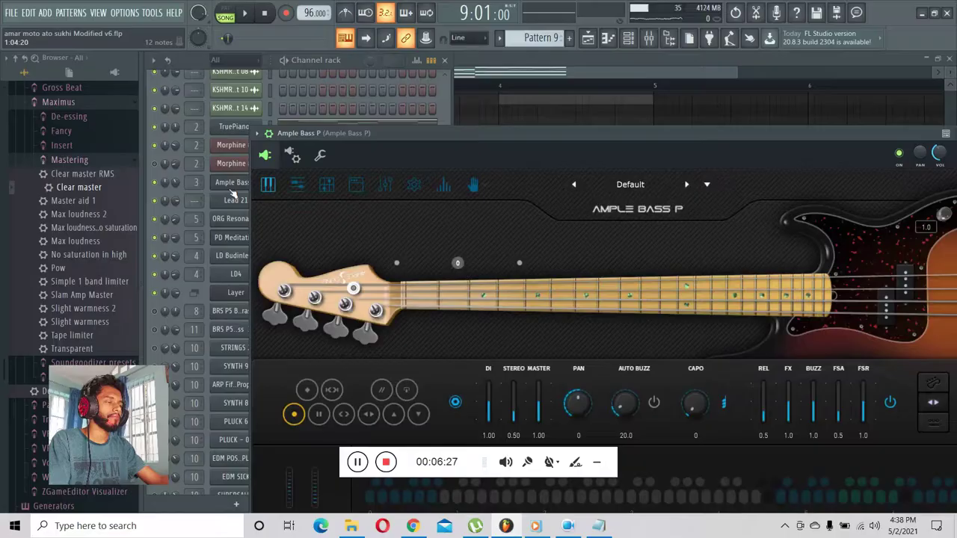
# Examine the Ample Bass P instrument and audition several notes on its fretboard
pyautogui.moveTo(575, 137); pyautogui.dragTo(547, 117)
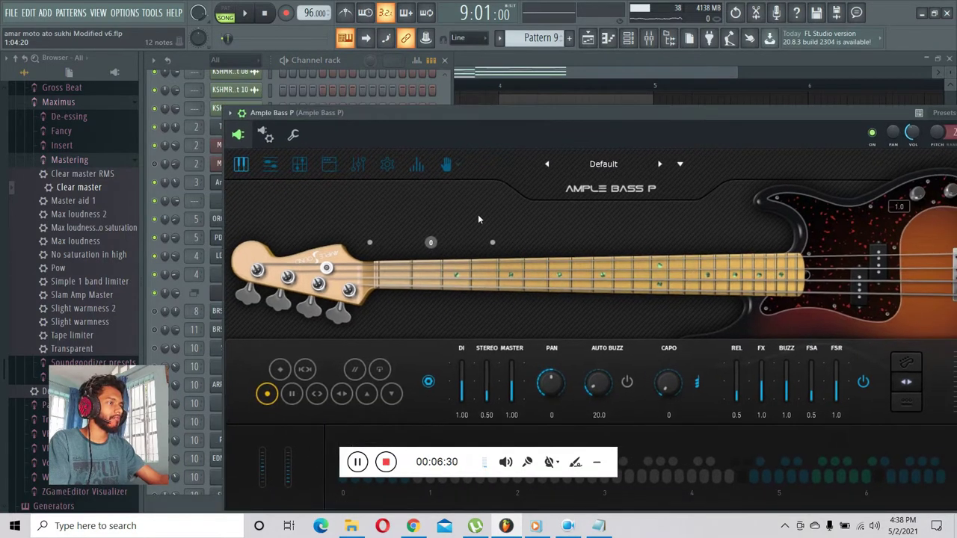
pyautogui.click(464, 283)
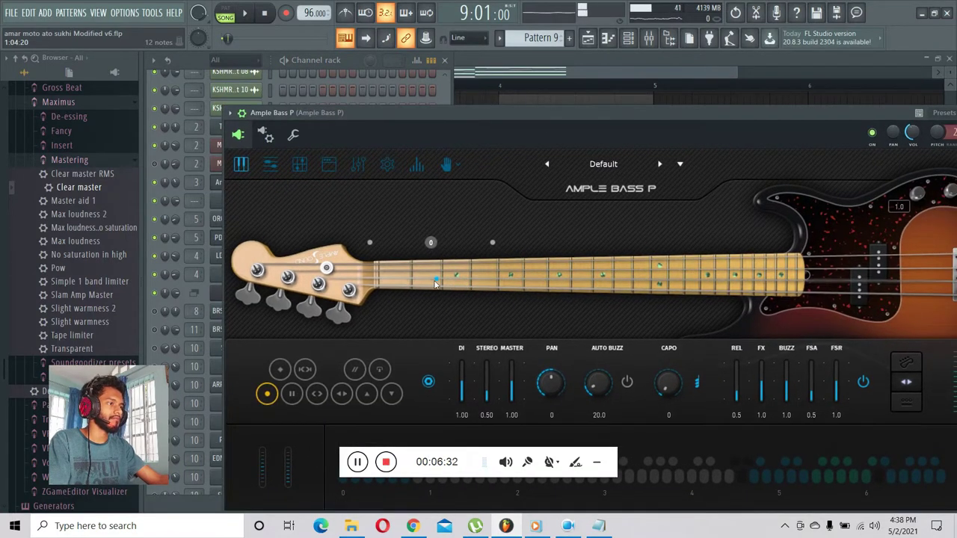
pyautogui.click(565, 293)
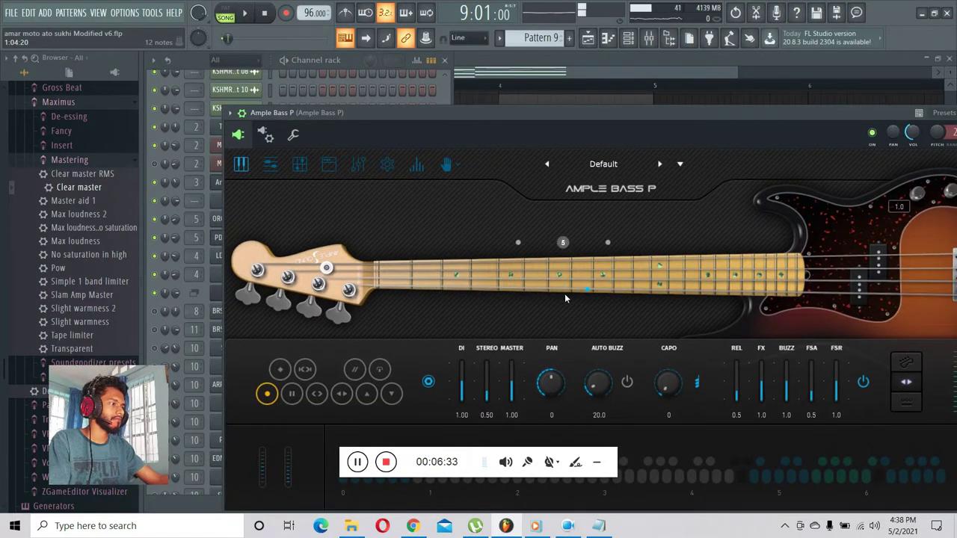
pyautogui.click(507, 288)
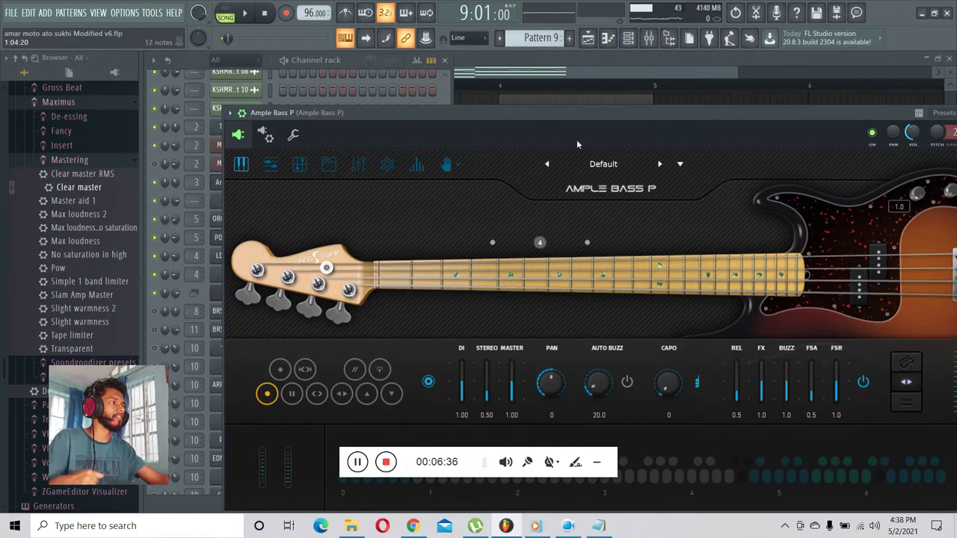
# Inspect the Fruity parametric EQ 2 on the bass mixer track and look through its presets, including 30Hz + 18kHz cut
pyautogui.click(632, 38)
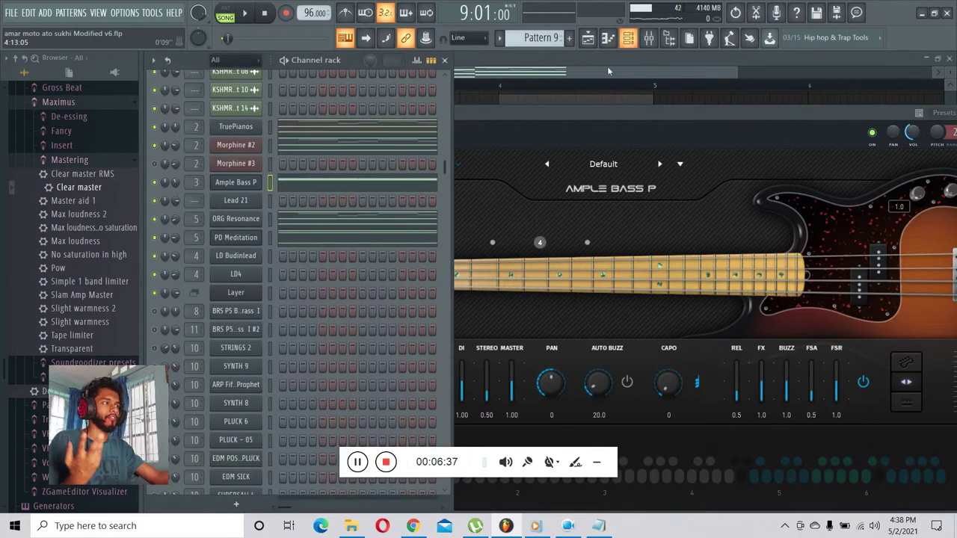
pyautogui.click(649, 38)
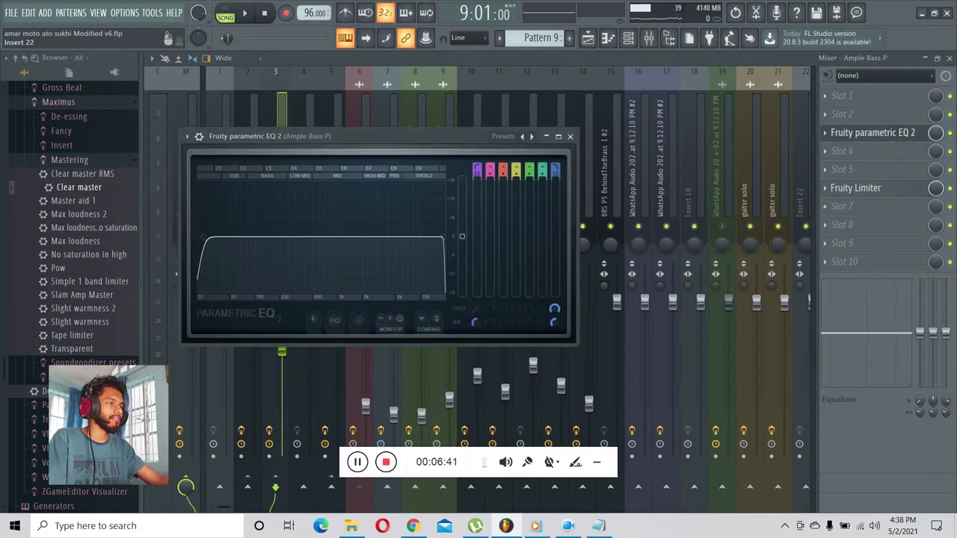
pyautogui.click(187, 136)
pyautogui.moveTo(260, 182)
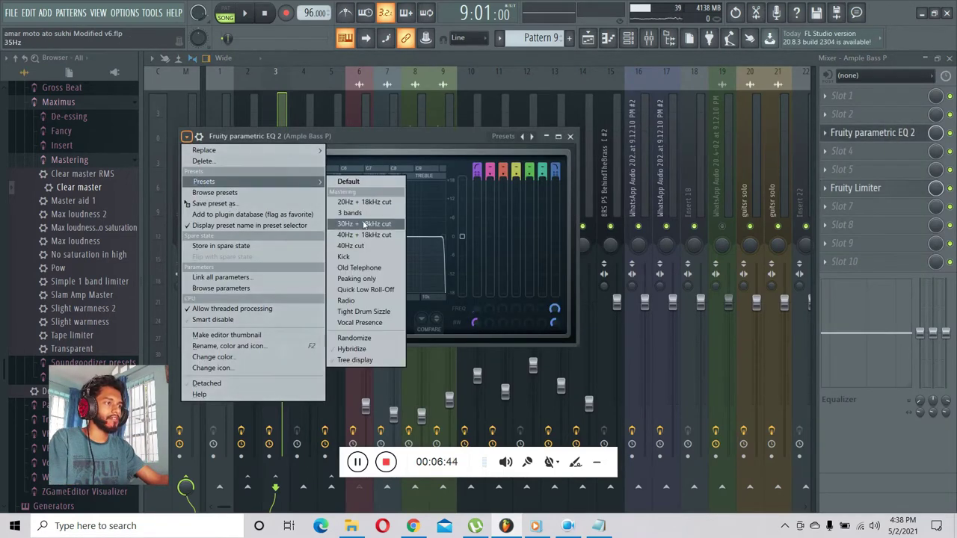
pyautogui.click(424, 147)
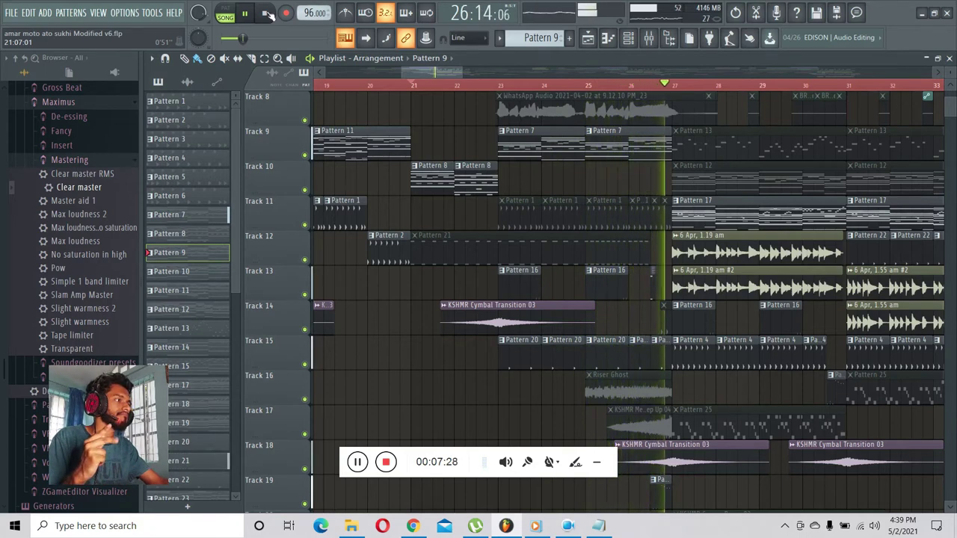
# Stop playback and move the Playlist song position to bar 27, where the guitar clips start
pyautogui.press('space')
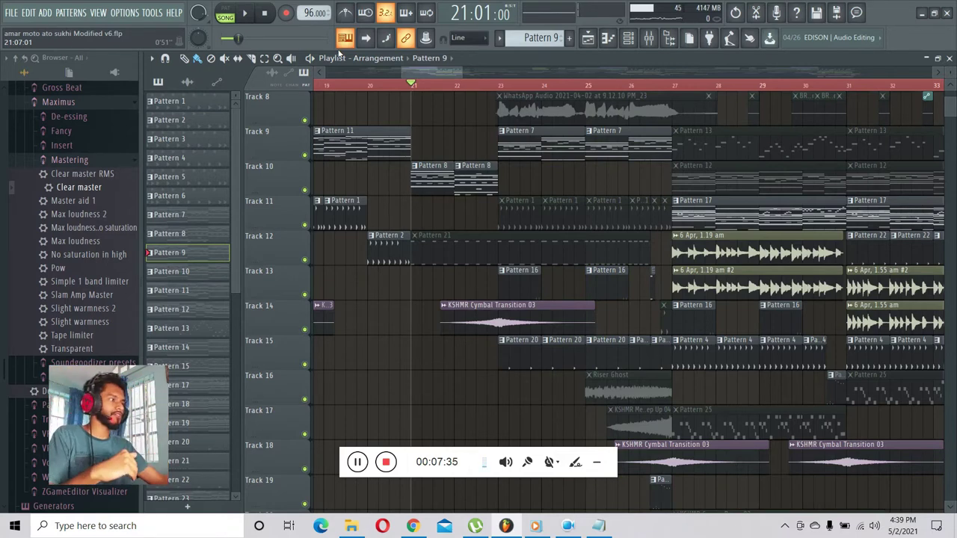
pyautogui.scroll(-3, 593, 302)
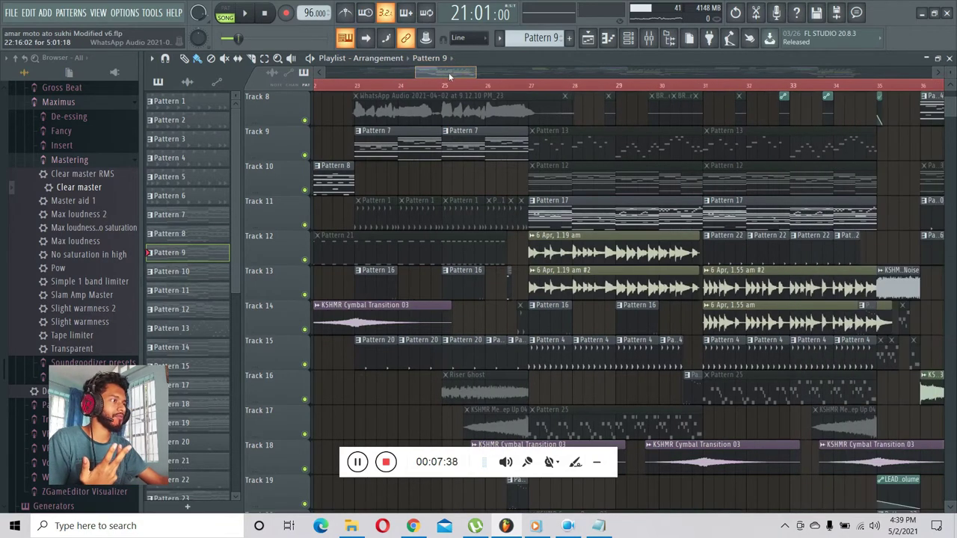
pyautogui.scroll(2, 593, 302)
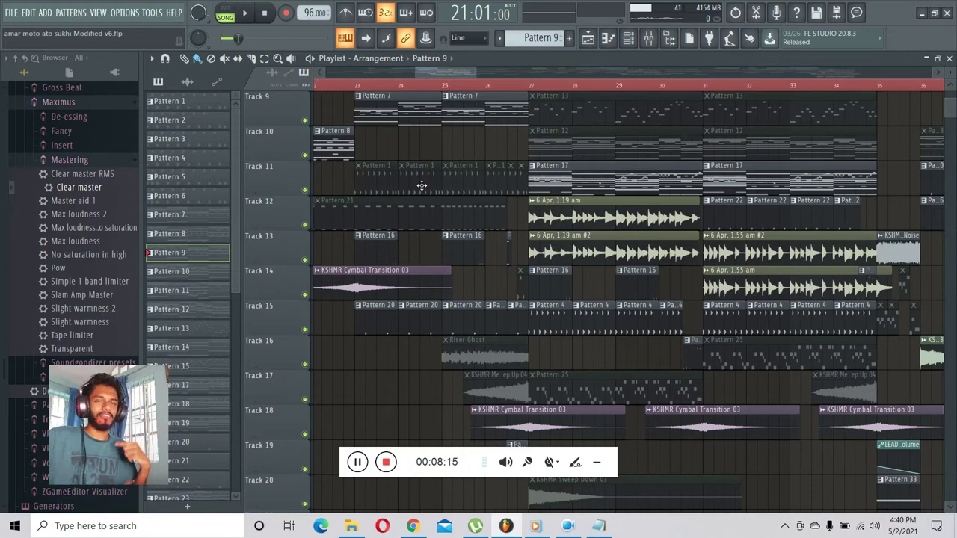
pyautogui.click(528, 87)
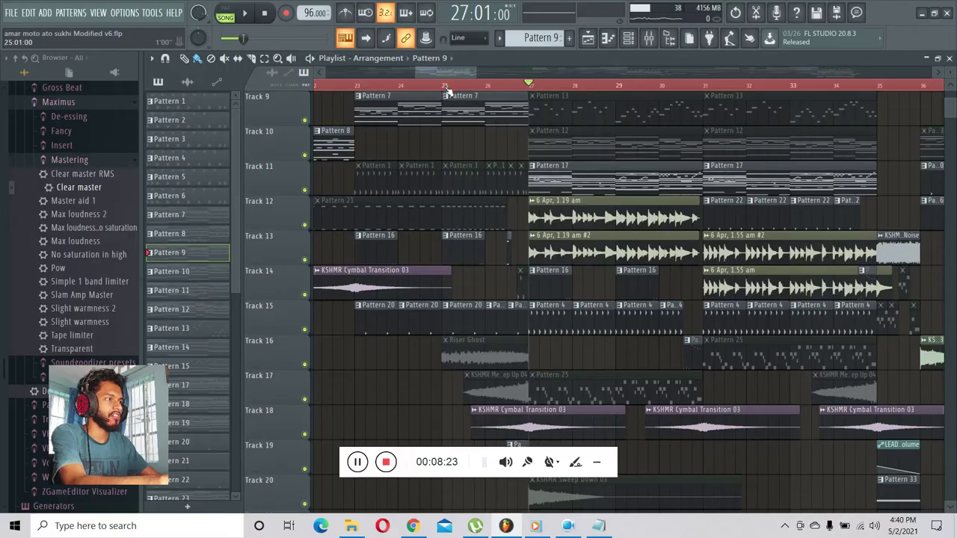
pyautogui.click(447, 88)
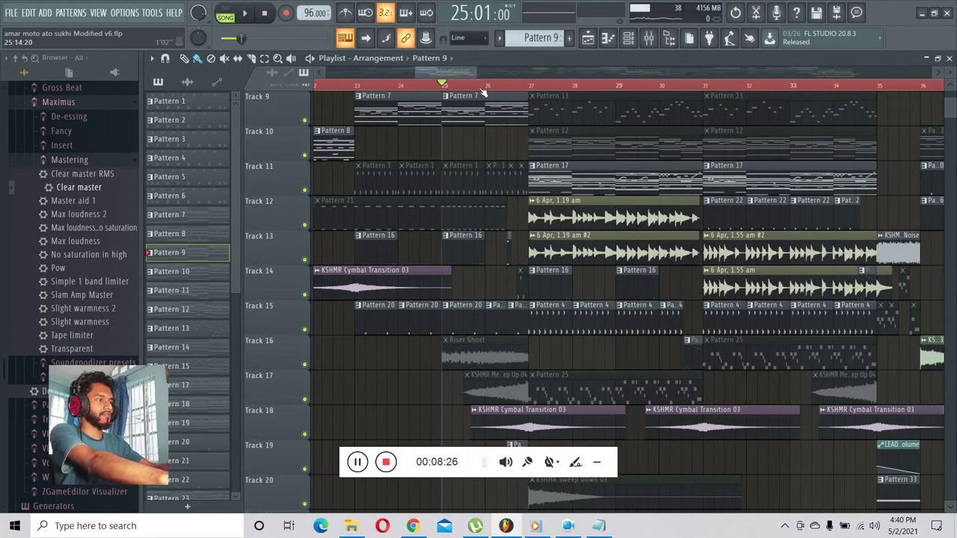
pyautogui.click(530, 88)
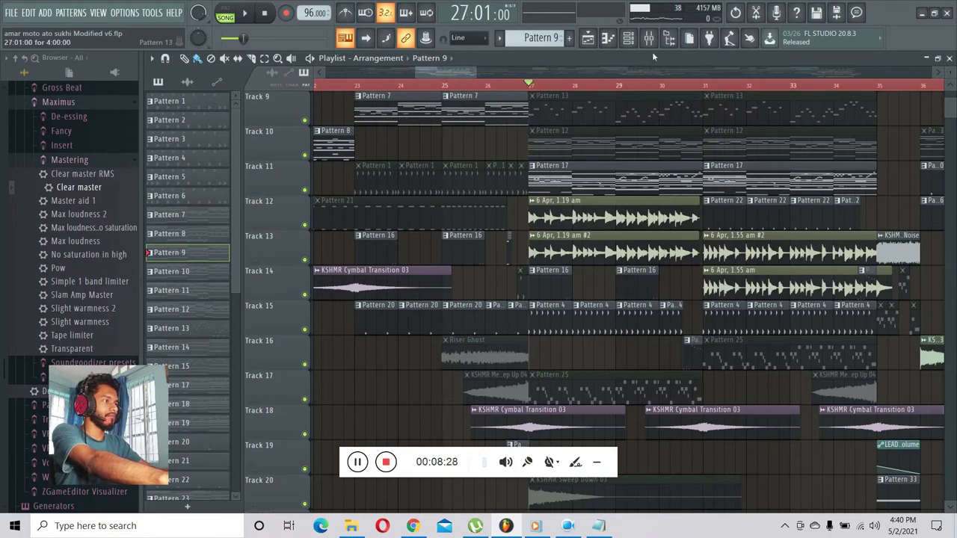
# Open the 6 Apr, 1.19 am guitar clip and inspect the effect chain on its guitar solo mixer track 20
pyautogui.doubleClick(658, 202)
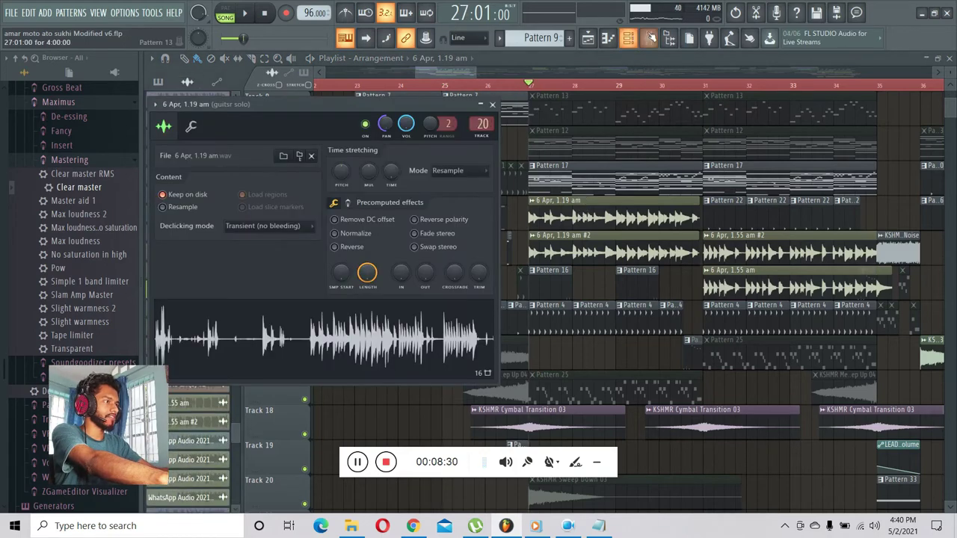
pyautogui.click(650, 37)
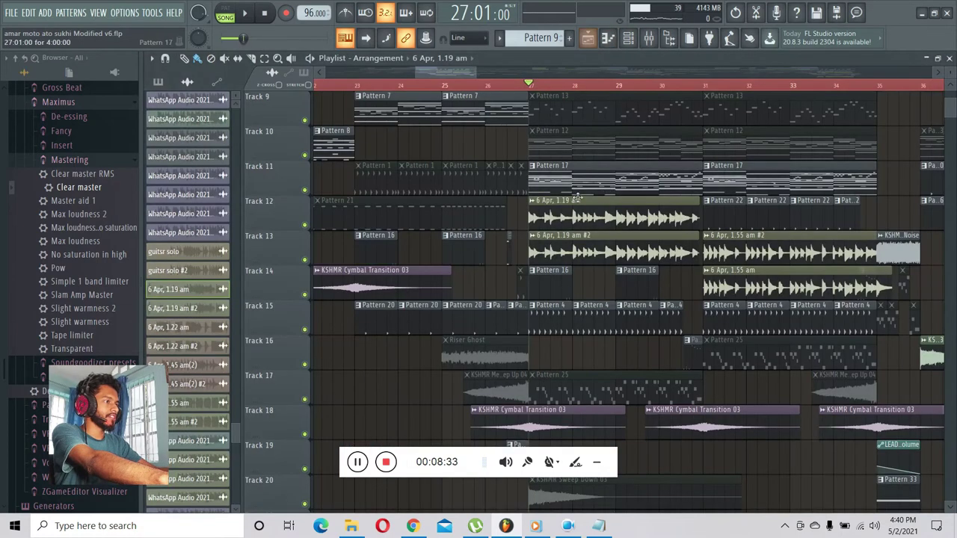
pyautogui.click(587, 37)
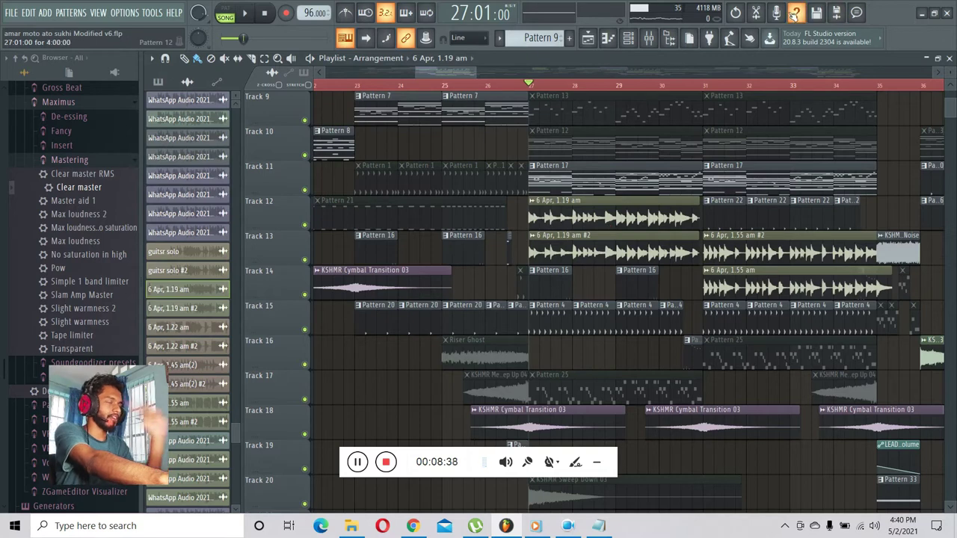
pyautogui.click(648, 37)
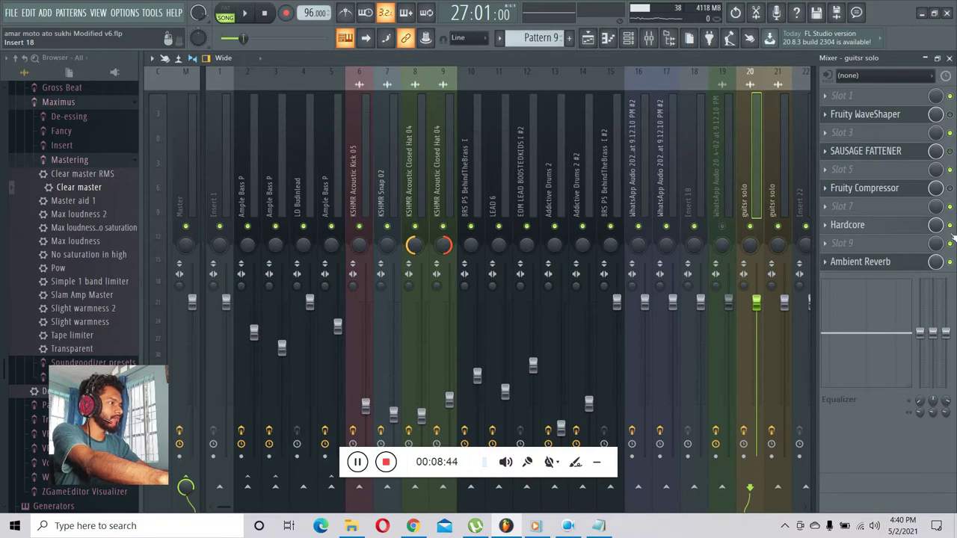
# Select guitar solo track 21 and play the solo from bar 27 with the guitar effects bypassed
pyautogui.click(772, 164)
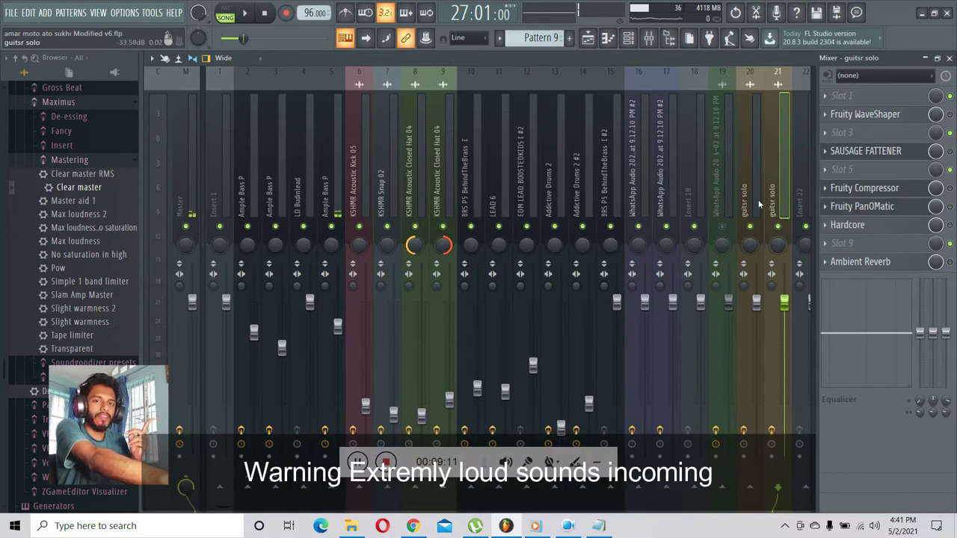
pyautogui.press('space')
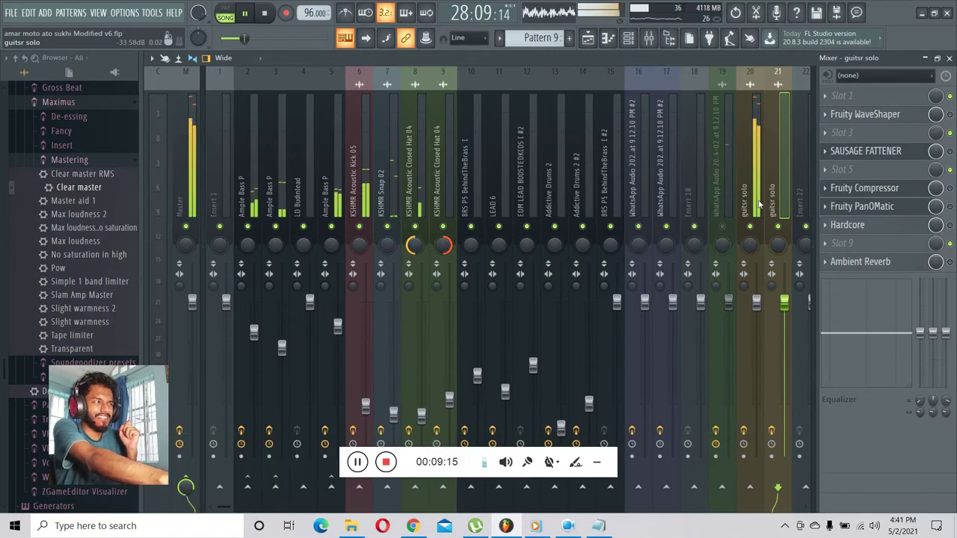
pyautogui.press('space')
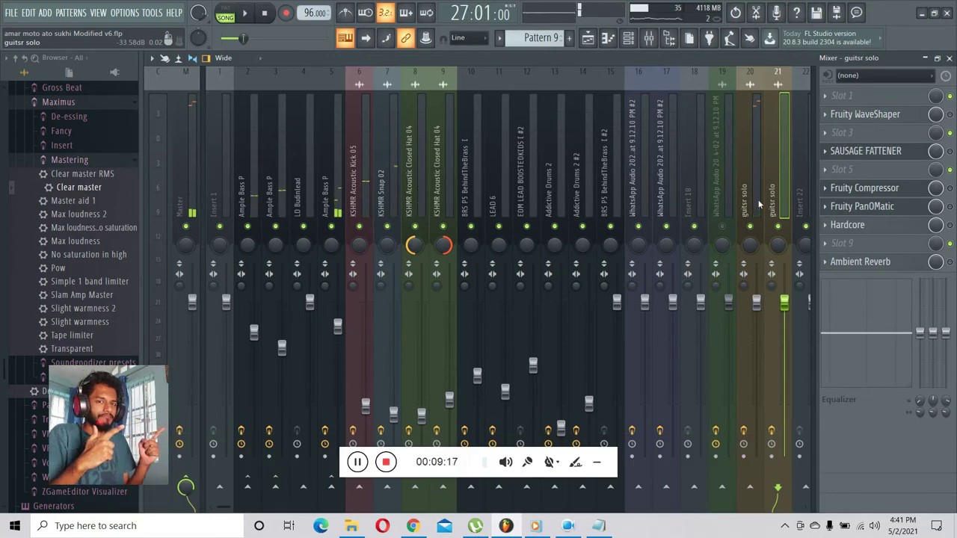
# Re-enable the bypassed effects on guitar solo mixer tracks 20 and 21
pyautogui.click(759, 203)
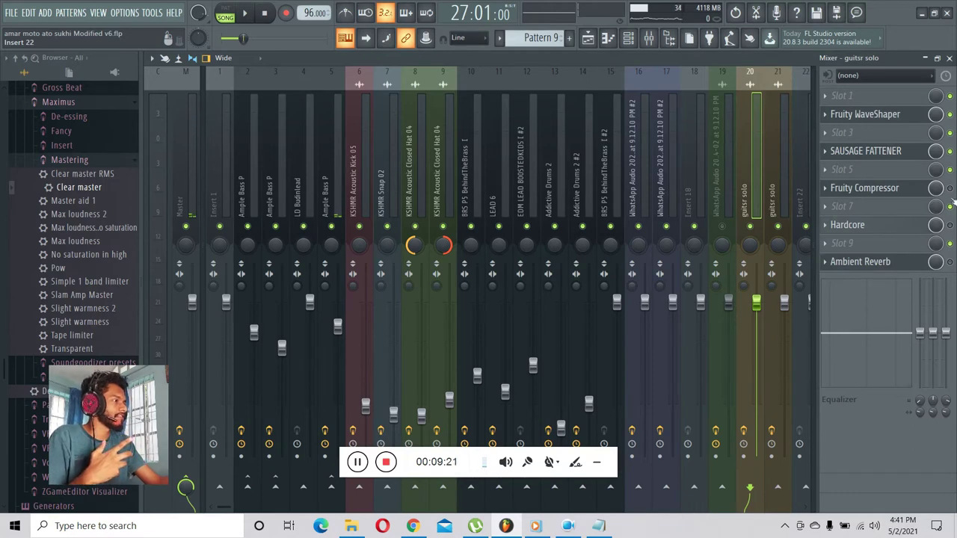
pyautogui.click(777, 172)
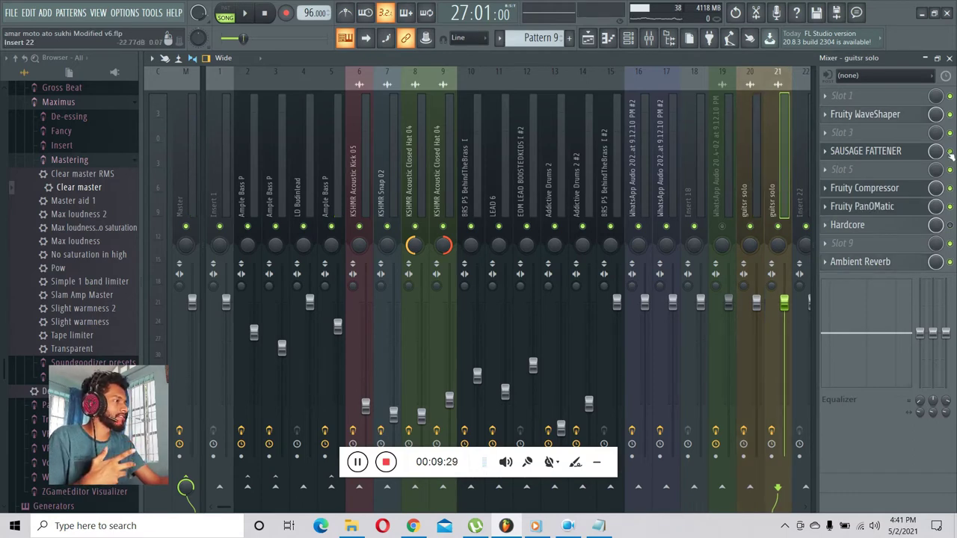
pyautogui.click(755, 176)
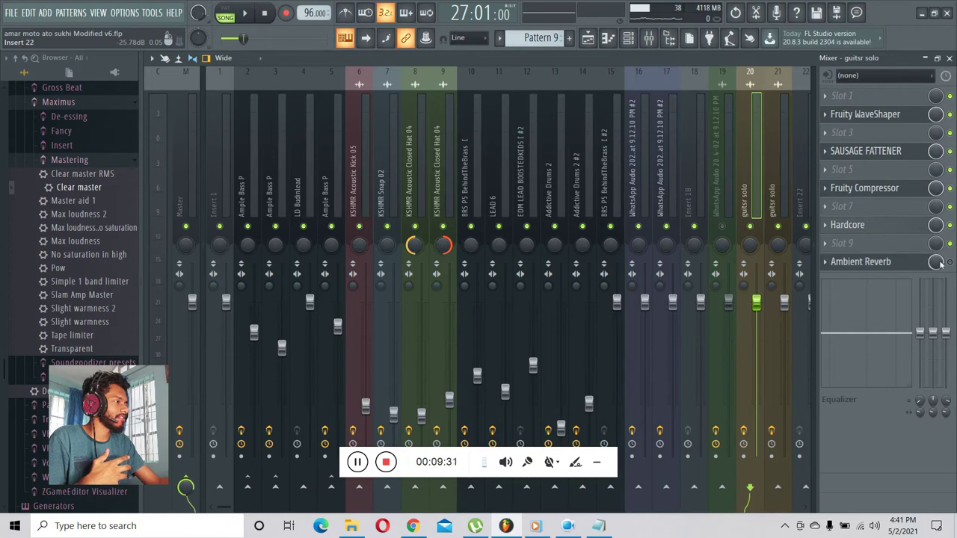
# Add Fruity Parametric EQ 2 to both guitar solo tracks and slightly boost mid bands 3 to 5, with band 4 at about 2.2 dB
pyautogui.click(865, 244)
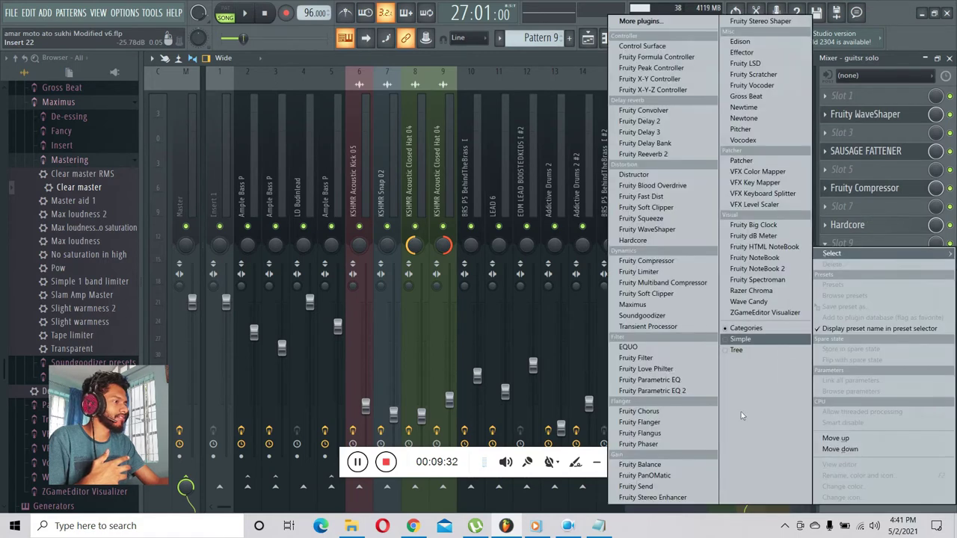
pyautogui.click(664, 392)
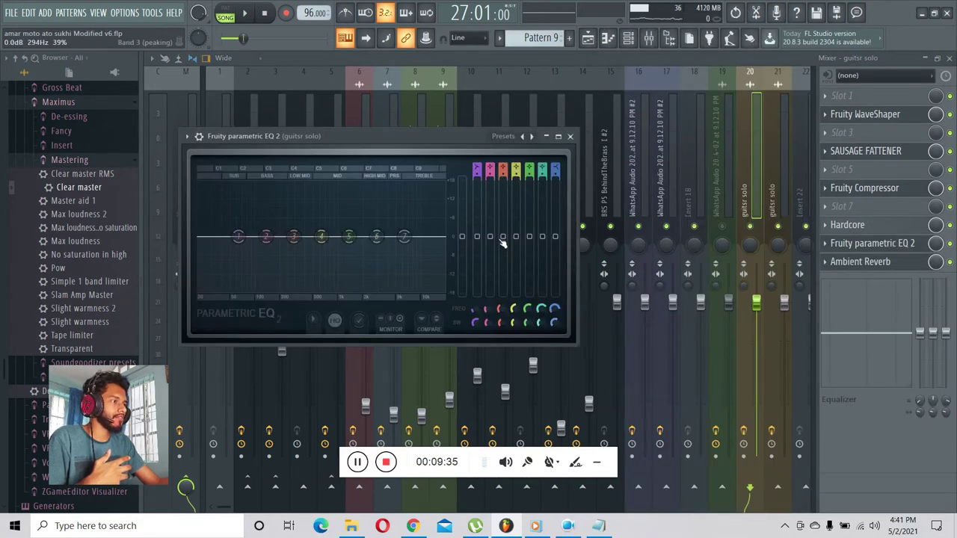
pyautogui.moveTo(516, 236); pyautogui.dragTo(516, 228)
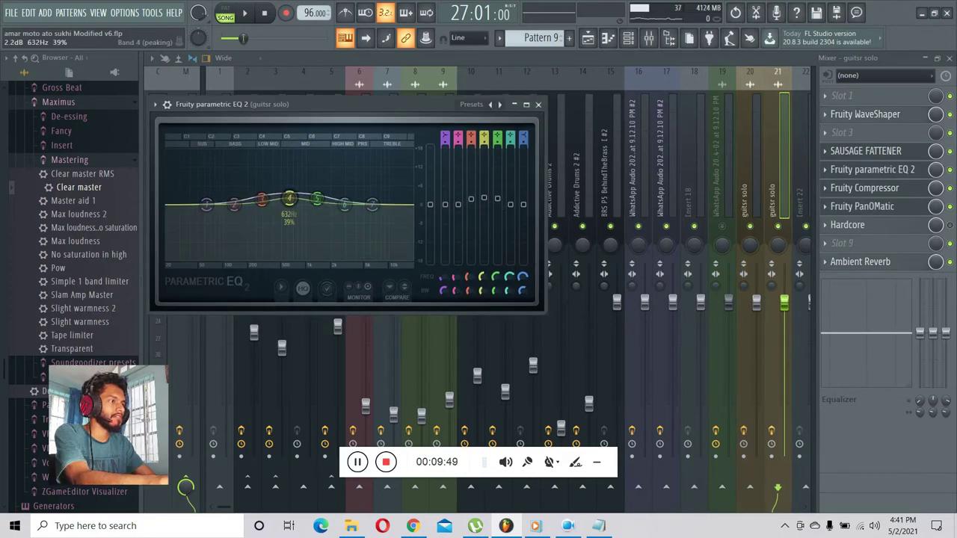
pyautogui.moveTo(497, 199); pyautogui.dragTo(497, 201)
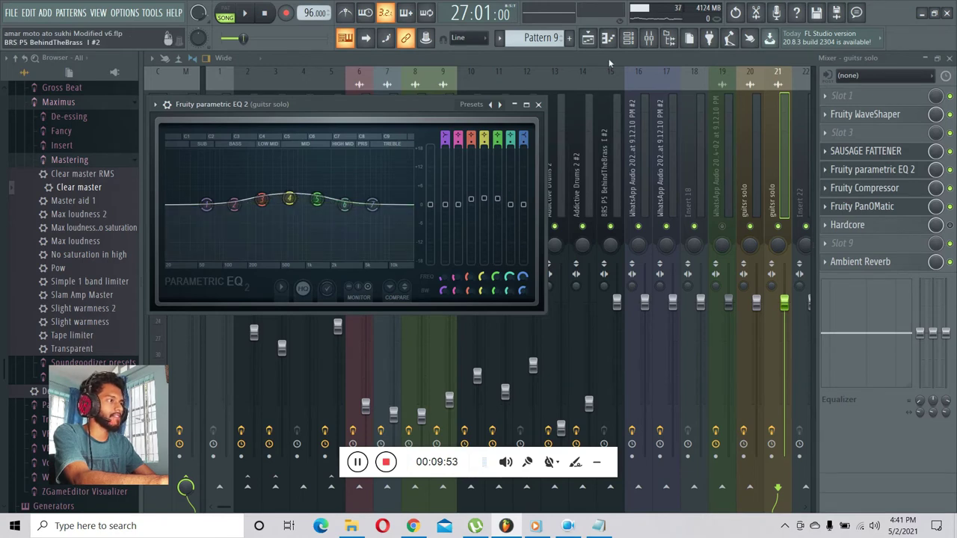
# Play the guitar solo in the playlist from bar 27 with its boosted mid bands and other effects active
pyautogui.click(588, 39)
pyautogui.press('space')
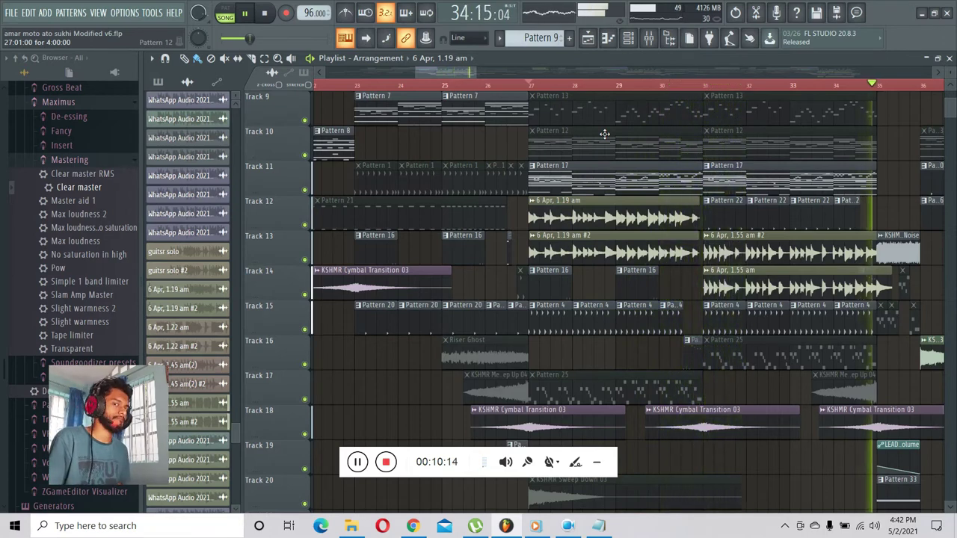
pyautogui.press('space')
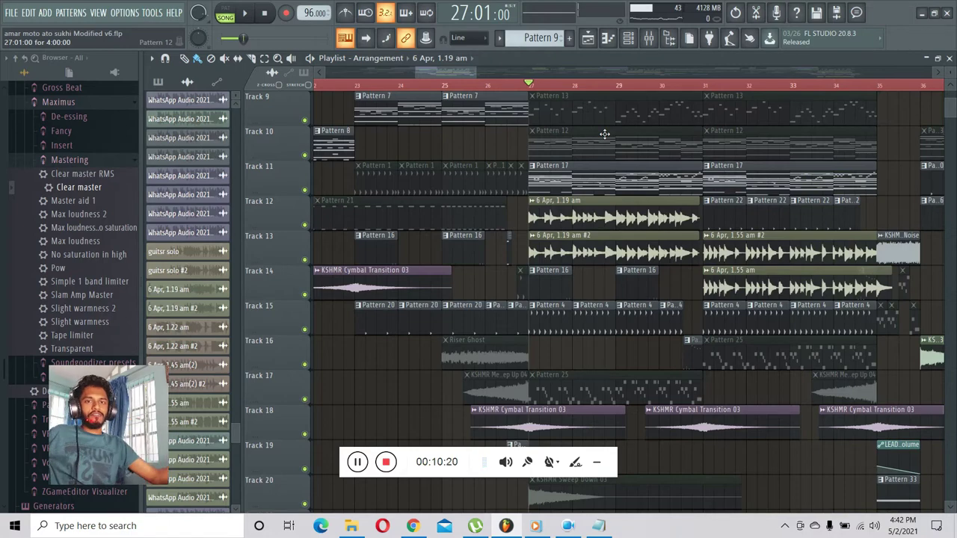
# Inspect guitar solo mixer track 20's WaveShaper, Sausage Fattener, Compressor, Hardcore, Parametric EQ 2 and Ambient Reverb settings
pyautogui.click(650, 44)
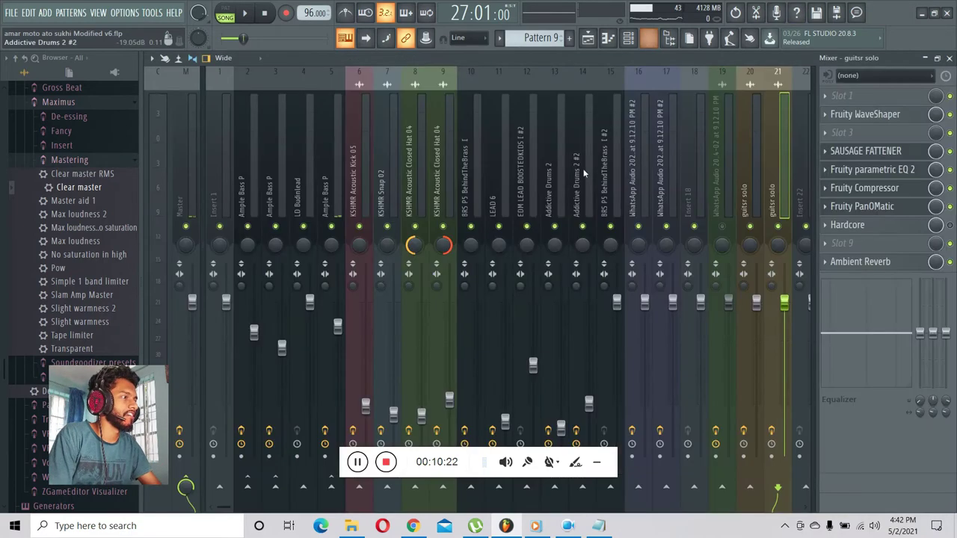
pyautogui.click(865, 113)
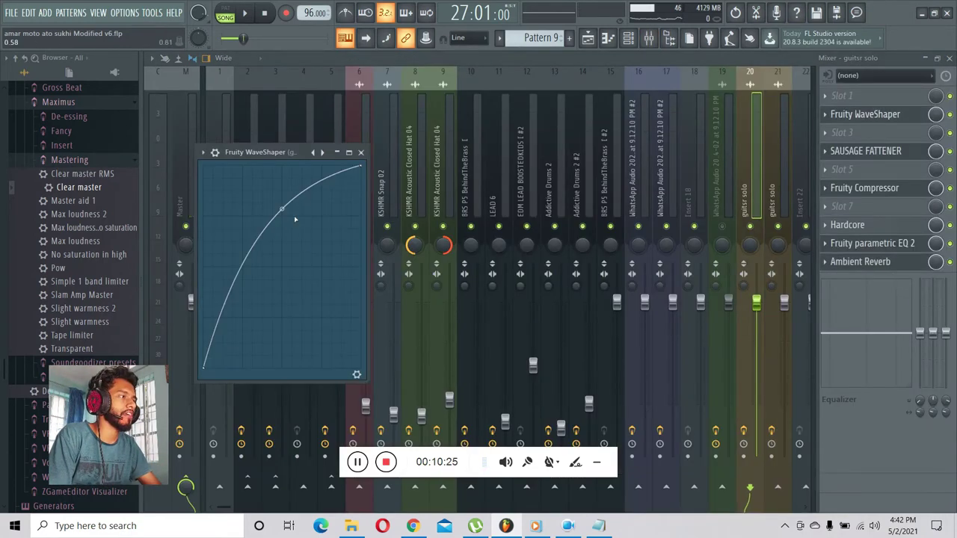
pyautogui.click(893, 151)
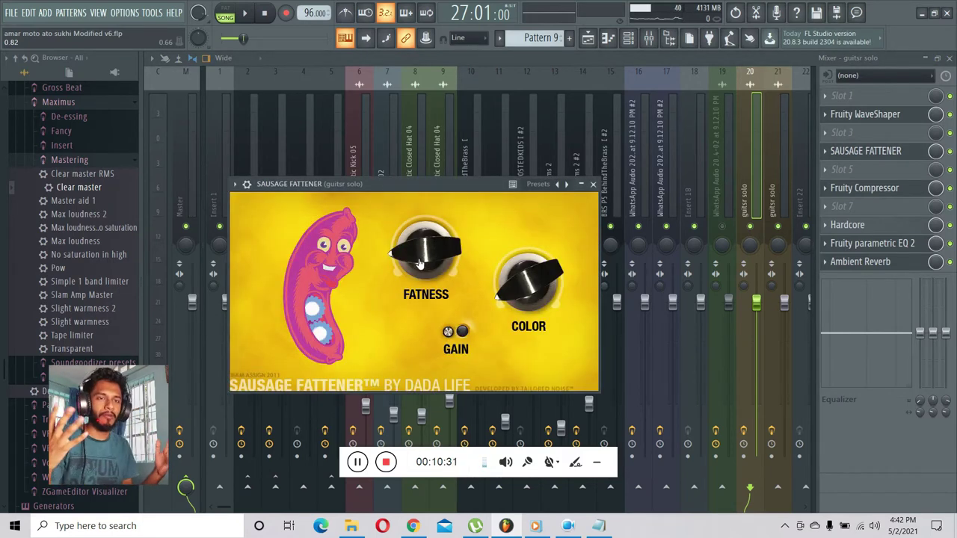
pyautogui.click(866, 191)
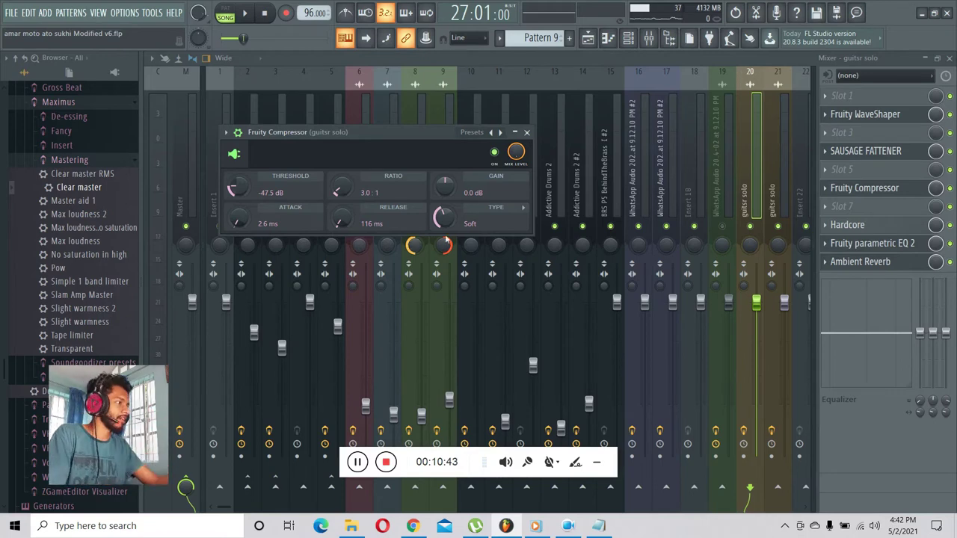
pyautogui.click(849, 228)
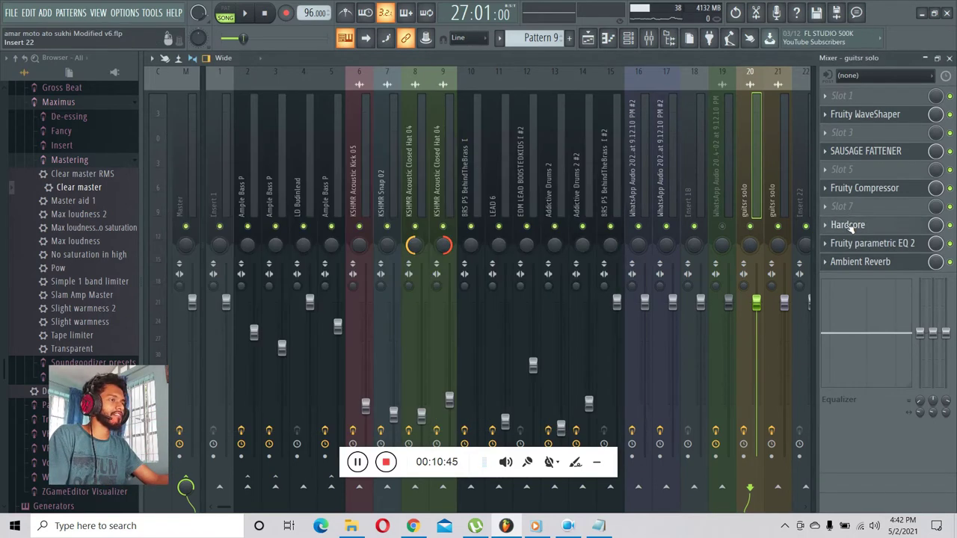
pyautogui.click(849, 228)
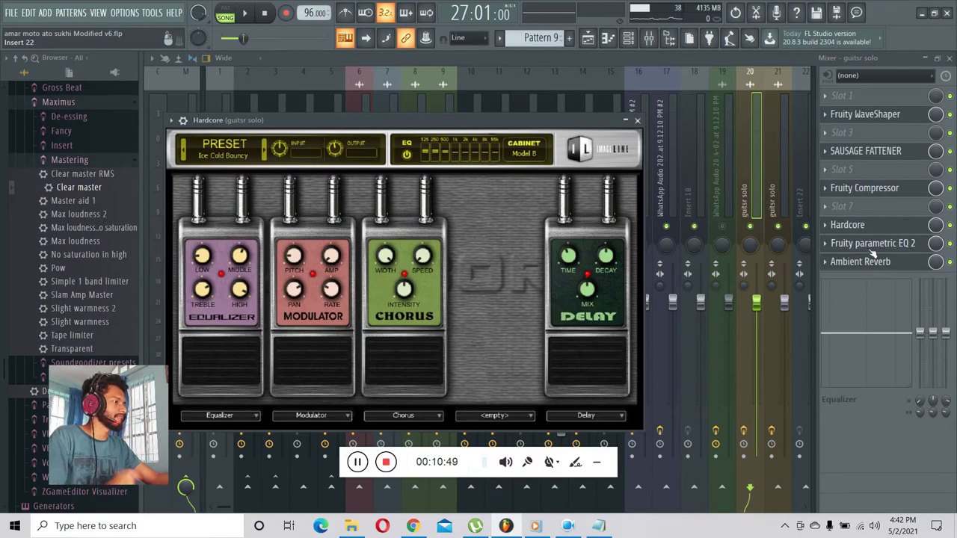
pyautogui.click(873, 244)
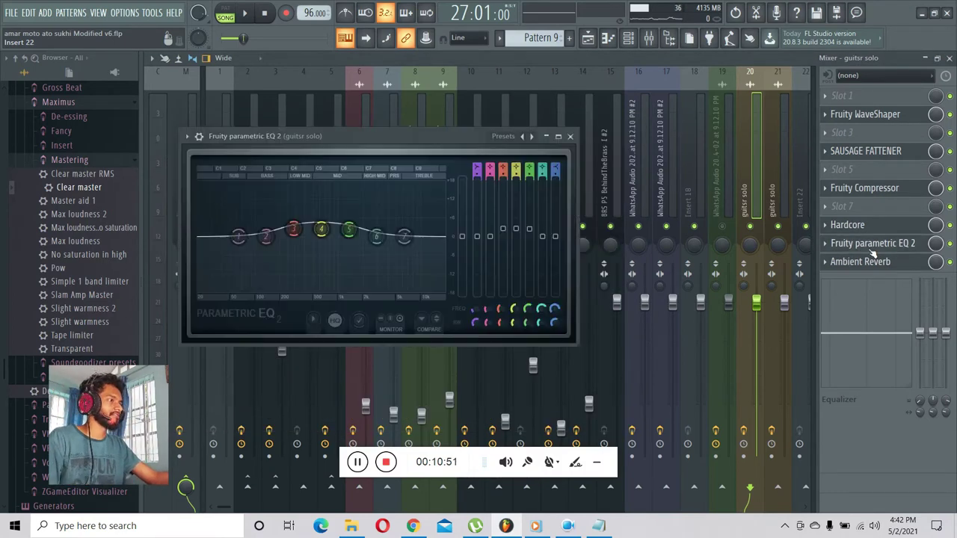
pyautogui.moveTo(321, 229); pyautogui.dragTo(321, 228)
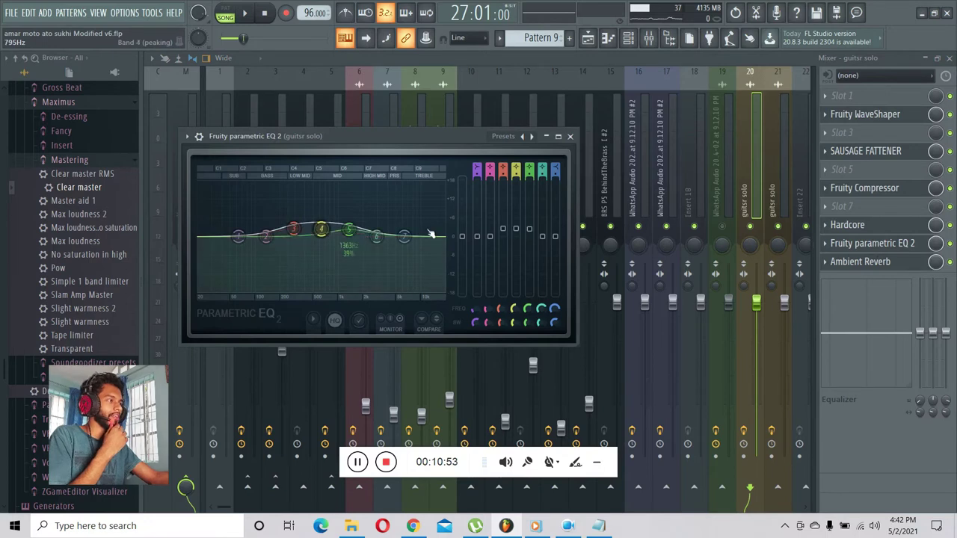
pyautogui.click(861, 265)
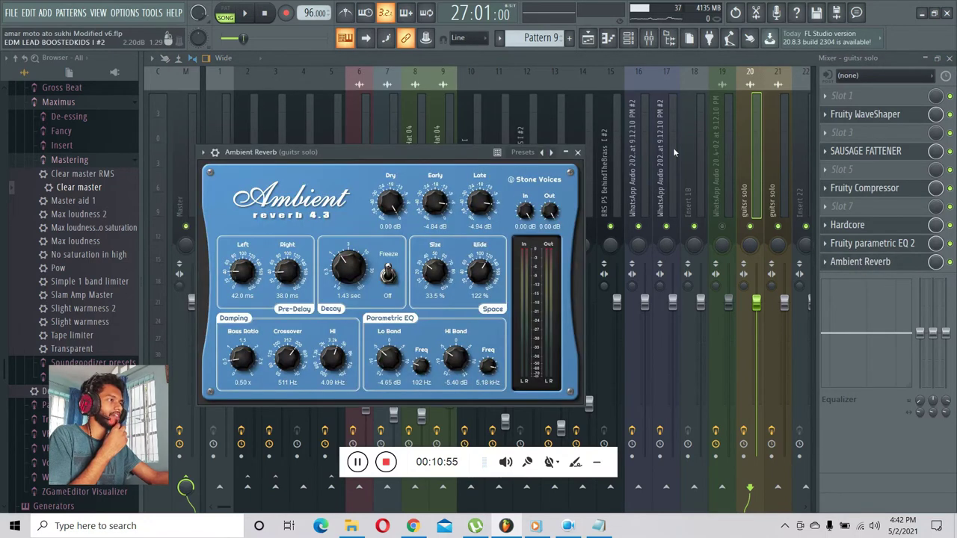
# Move the playhead to bar 9 at the start of the track 6 vocal and open that clip's channel settings
pyautogui.click(589, 38)
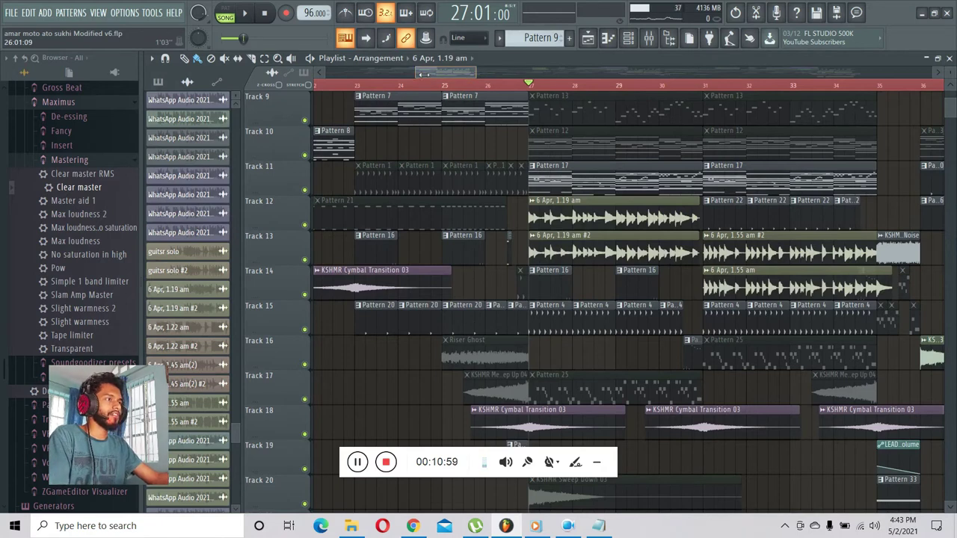
pyautogui.moveTo(419, 71); pyautogui.dragTo(422, 74)
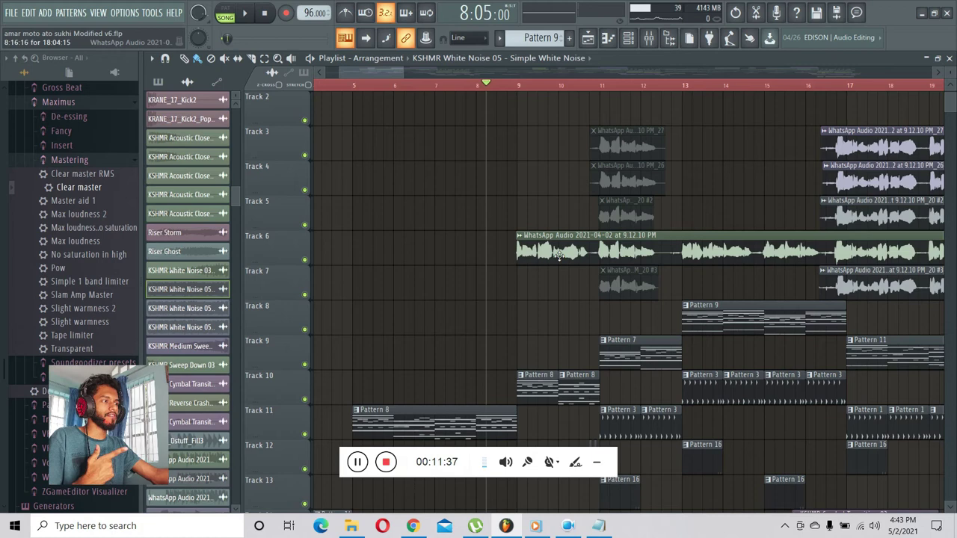
pyautogui.doubleClick(557, 254)
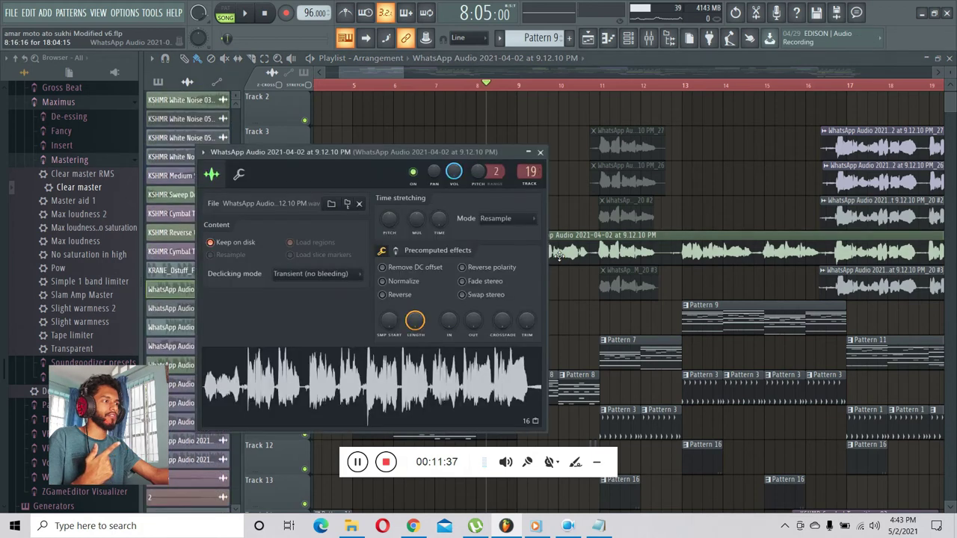
pyautogui.click(530, 92)
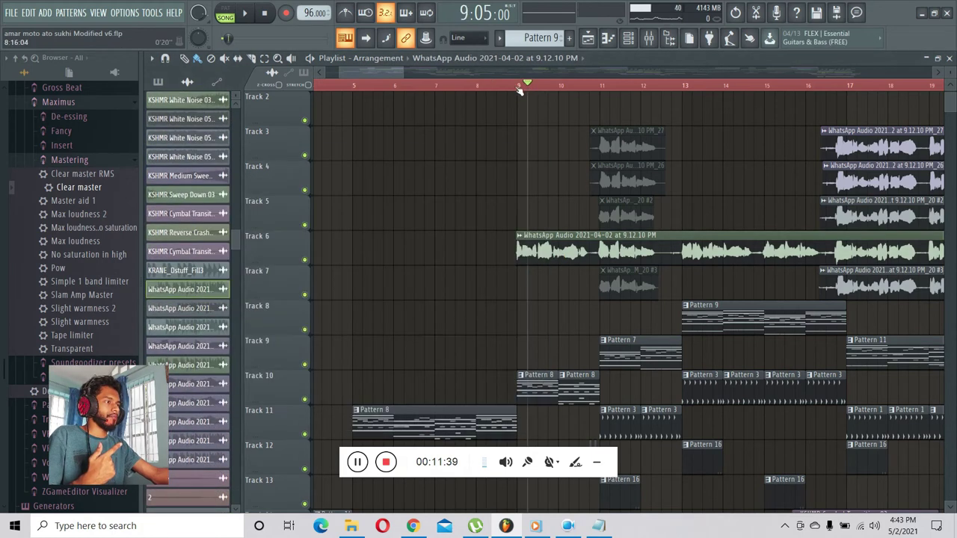
pyautogui.click(518, 88)
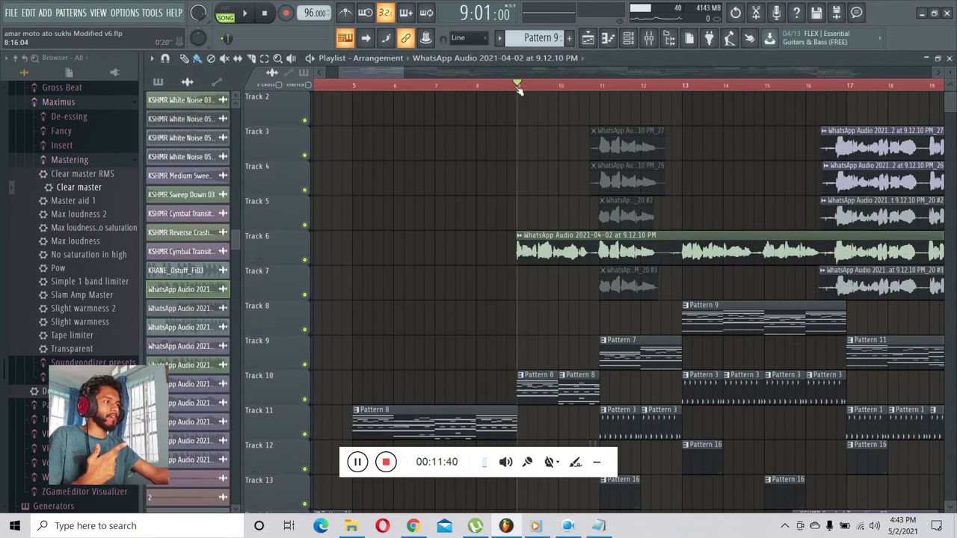
pyautogui.doubleClick(563, 252)
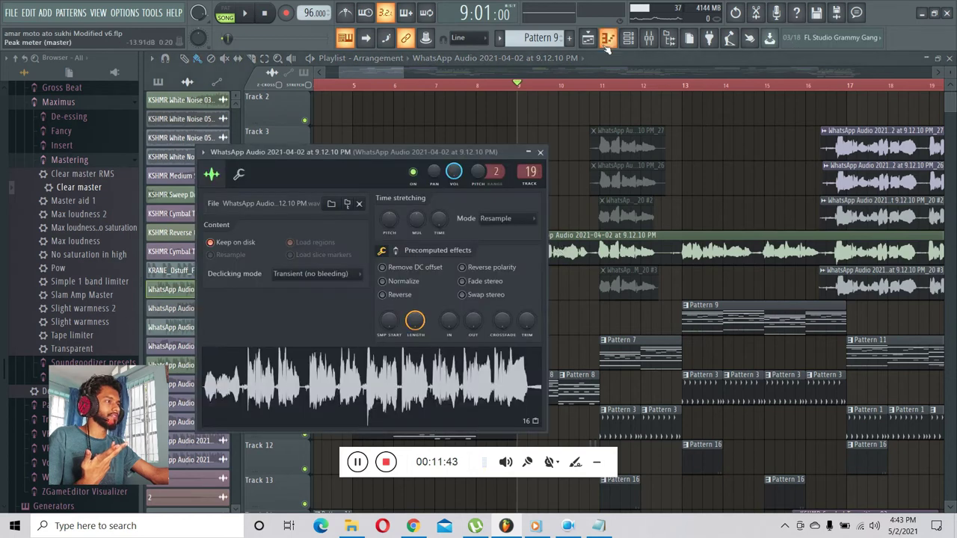
# Play the track 6 vocal from 8:13 with the effects on its mixer track 19 bypassed
pyautogui.click(649, 41)
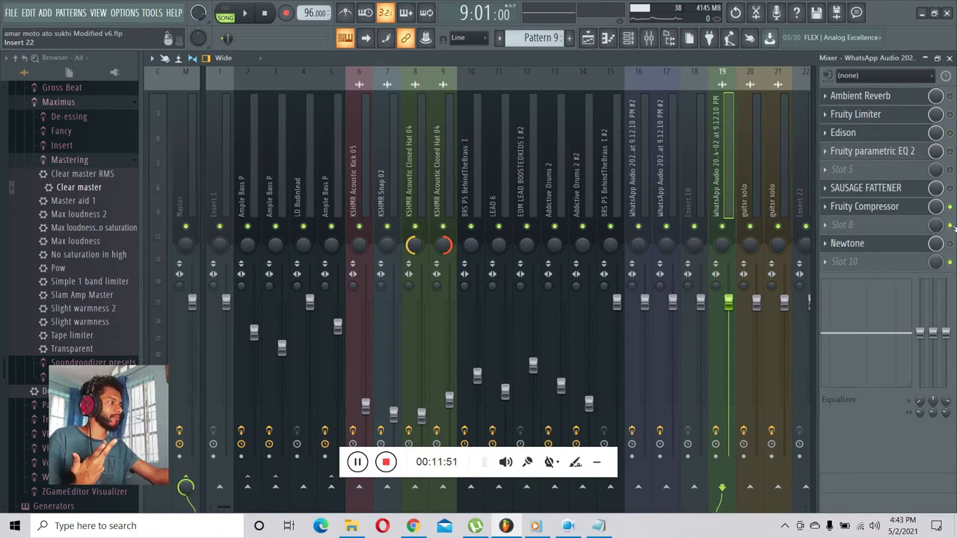
pyautogui.click(587, 38)
pyautogui.press('space')
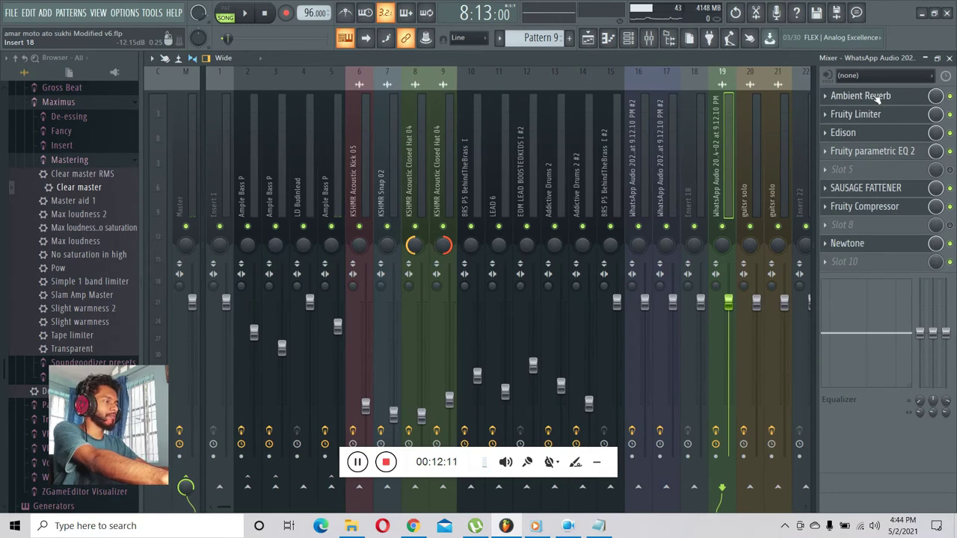
# Inspect the Parametric EQ 2, Sausage Fattener and Fruity Compressor settings on vocal mixer track 19
pyautogui.click(880, 151)
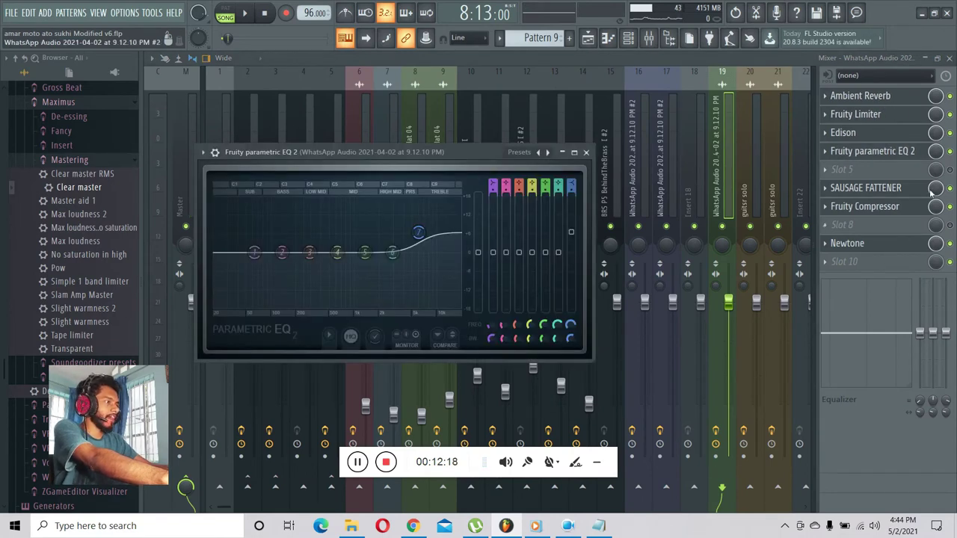
pyautogui.click(866, 187)
pyautogui.click(865, 206)
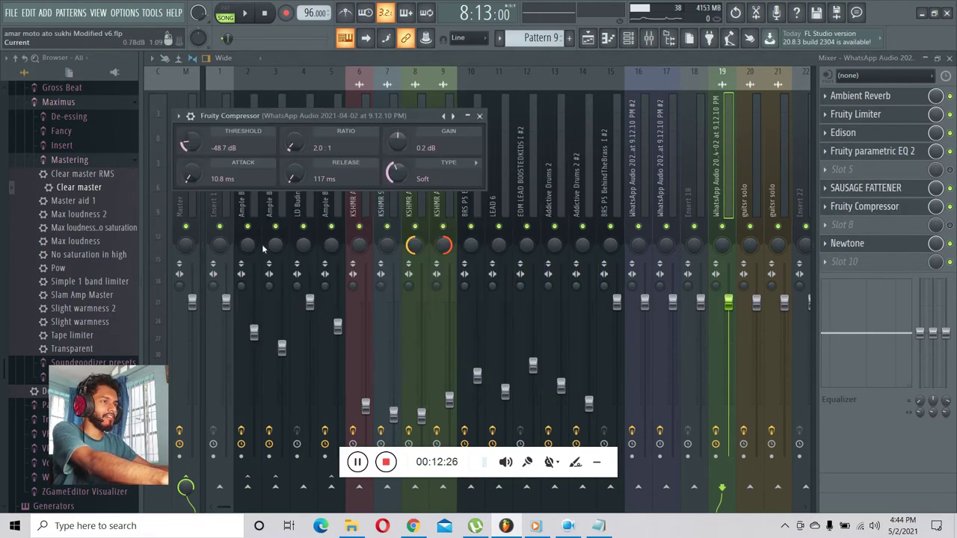
# Play the track 6 vocal from 8:13 with its mixer effects enabled
pyautogui.press('F5')
pyautogui.press('space')
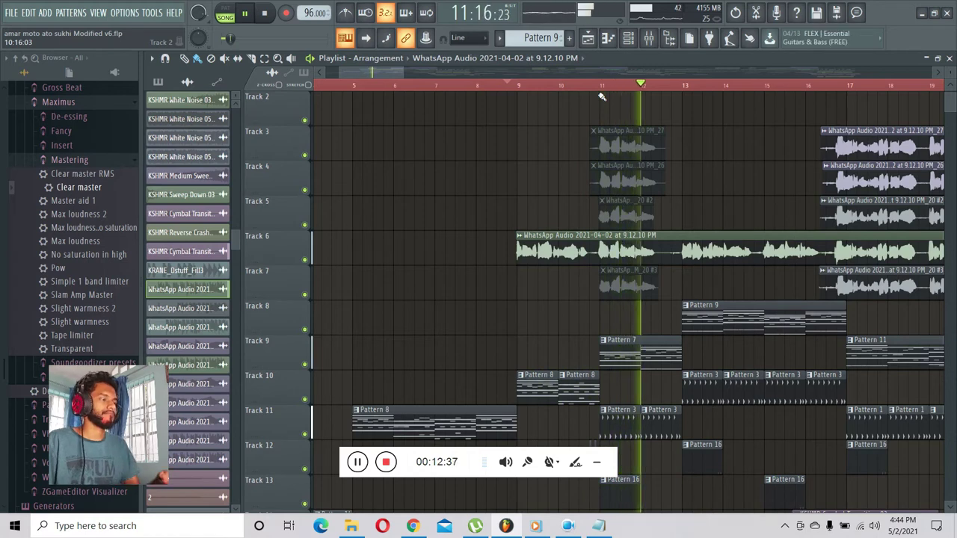
pyautogui.press('space')
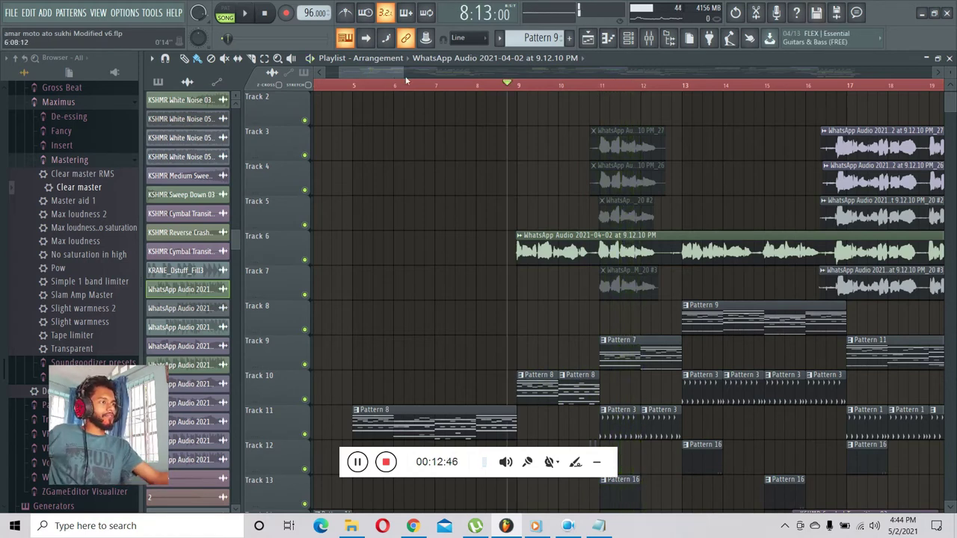
# Place the playhead at 16:05 before the layered vocals and open Newtone on the track 6 vocal's mixer track 19
pyautogui.hscroll(5, 386, 68)
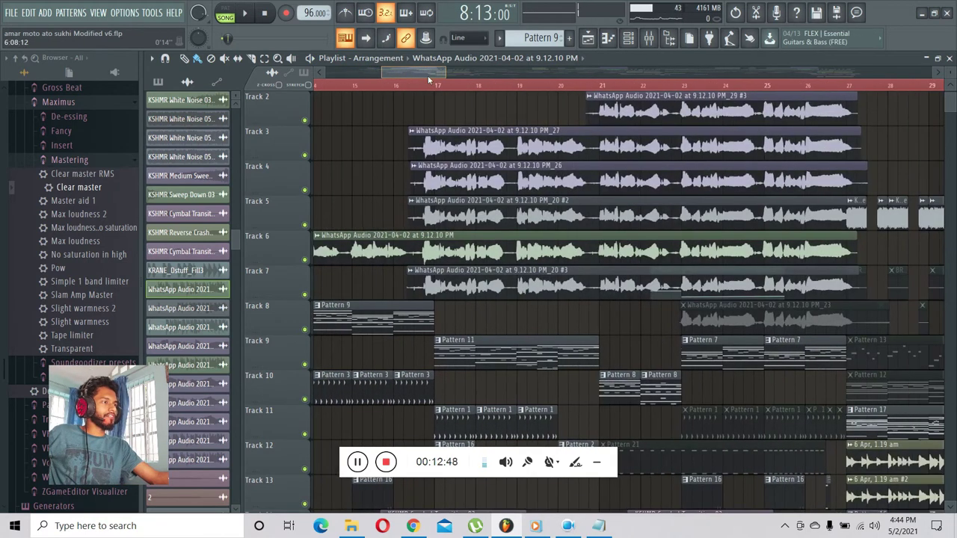
pyautogui.click(415, 85)
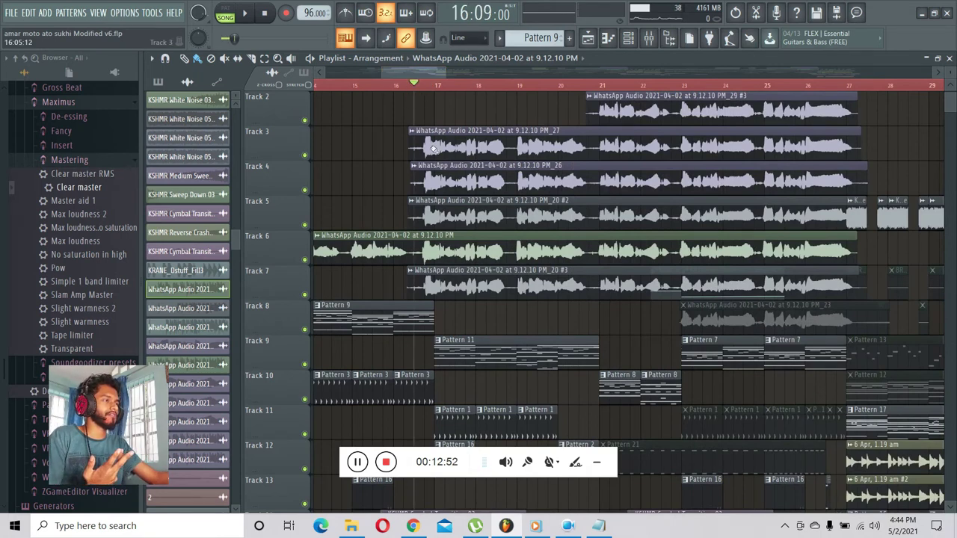
pyautogui.click(404, 85)
pyautogui.doubleClick(416, 292)
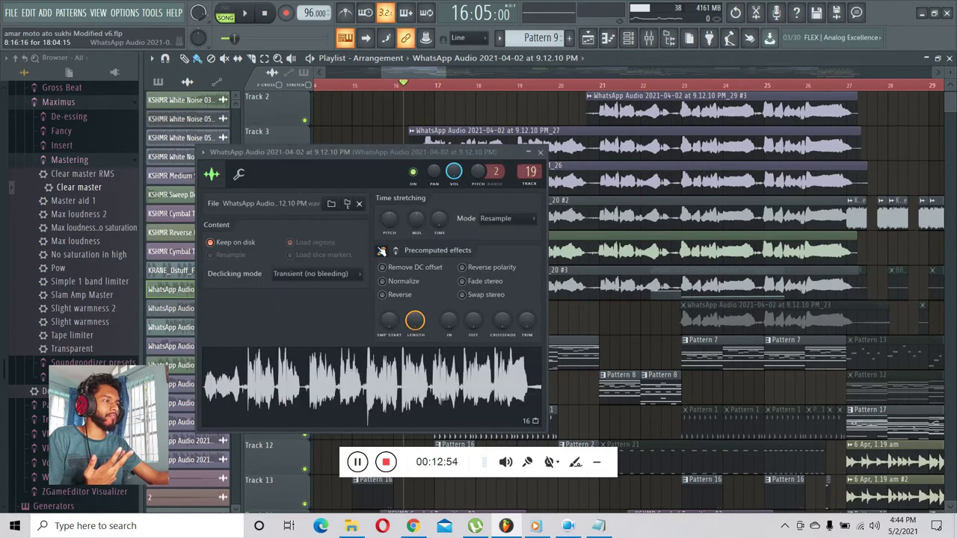
pyautogui.click(645, 39)
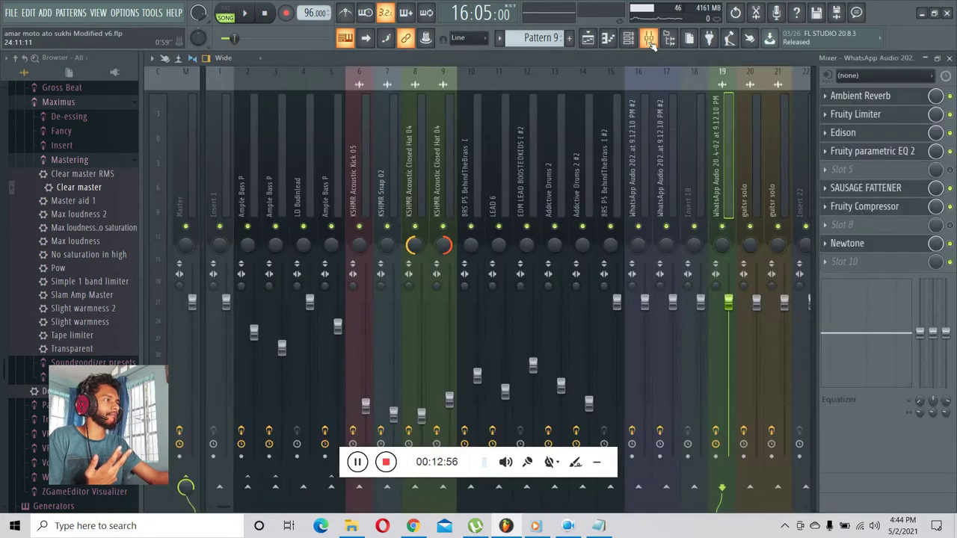
pyautogui.click(863, 250)
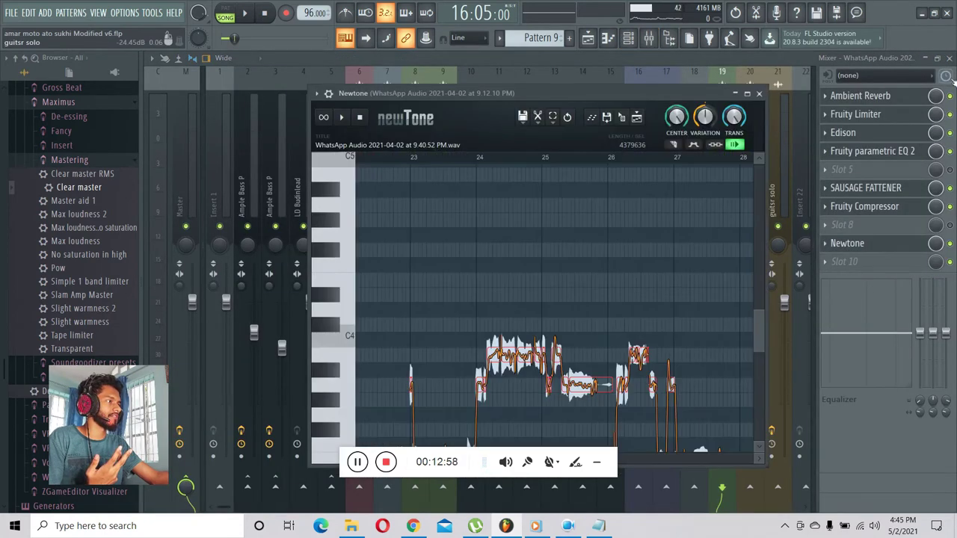
pyautogui.click(949, 58)
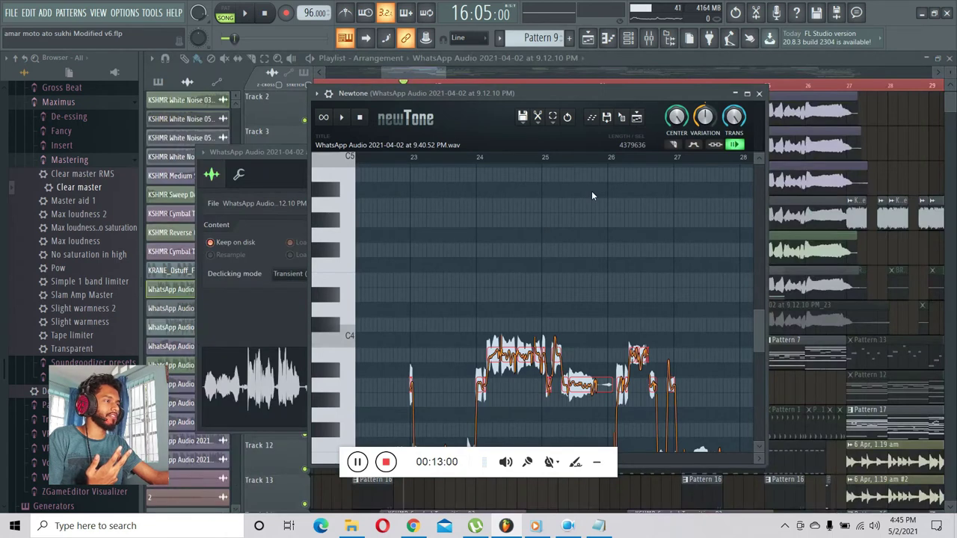
# Load the 9.12.10 PM vocal recording into Newtone and examine the pitch of its opening notes
pyautogui.moveTo(580, 96); pyautogui.dragTo(652, 94)
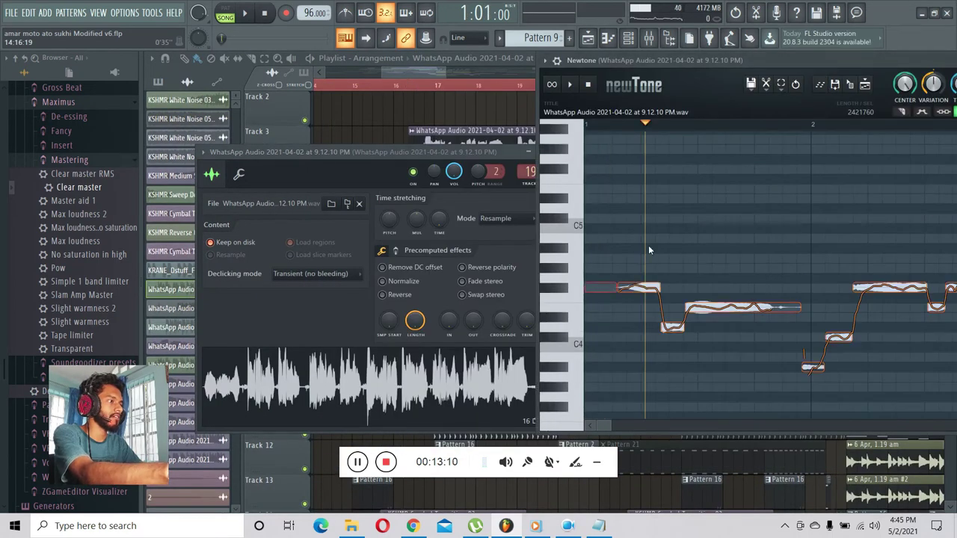
pyautogui.scroll(3, 648, 299)
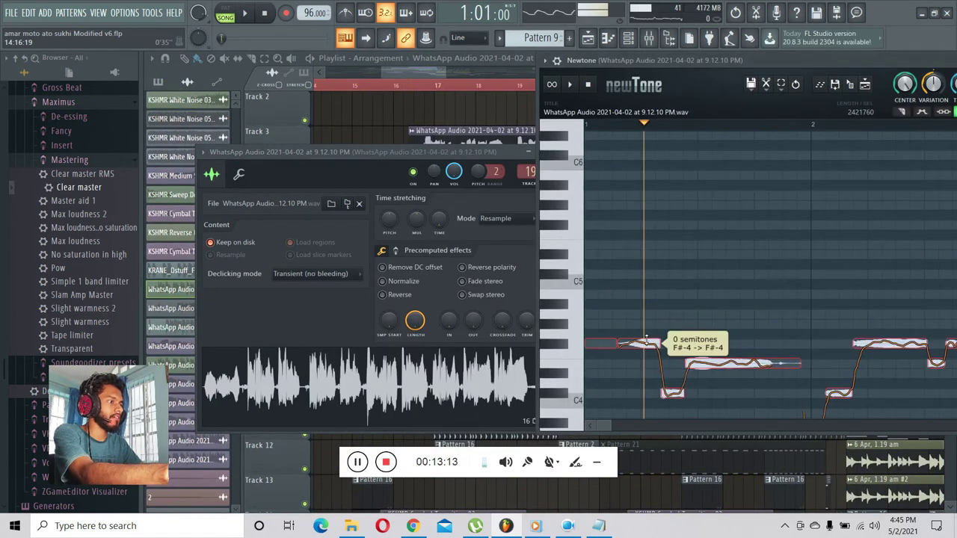
pyautogui.moveTo(646, 339); pyautogui.dragTo(634, 132)
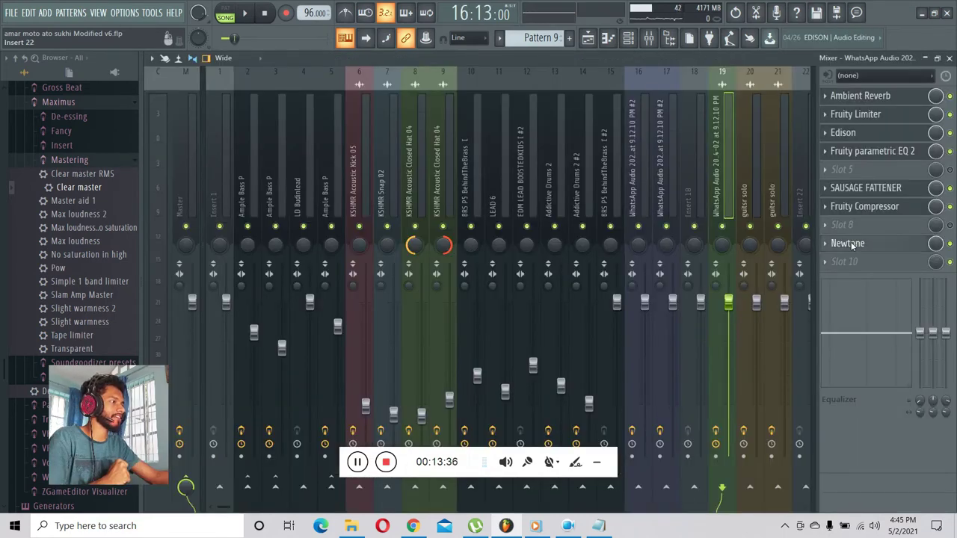
pyautogui.click(842, 244)
pyautogui.scroll(-3, 644, 310)
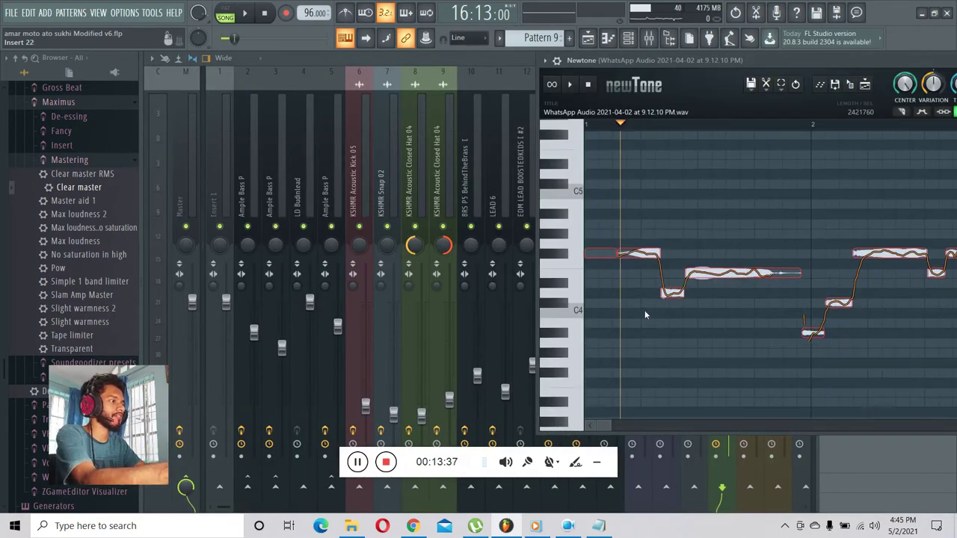
# Solo the layered vocals on playlist tracks 3 and 4, and restore all playlist tracks
pyautogui.scroll(-2, 646, 284)
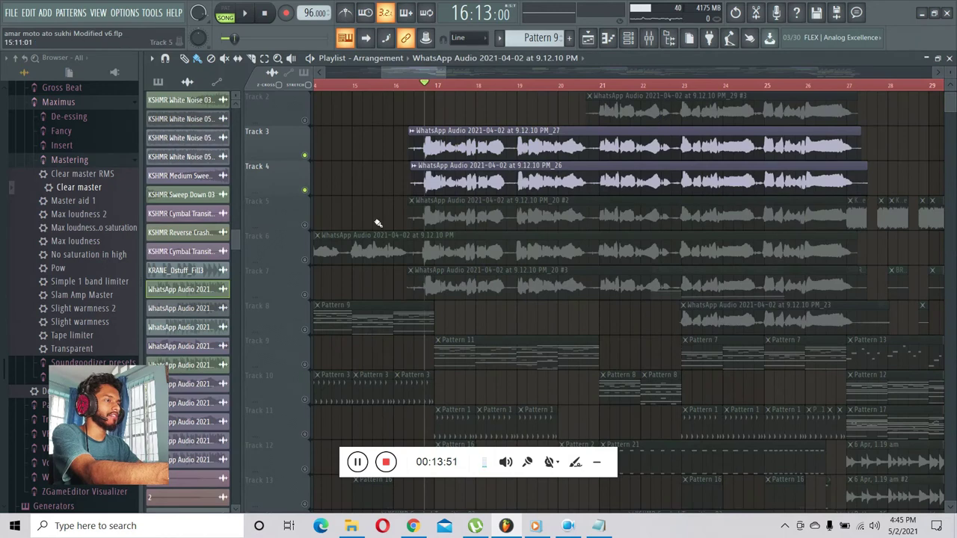
pyautogui.click(322, 224)
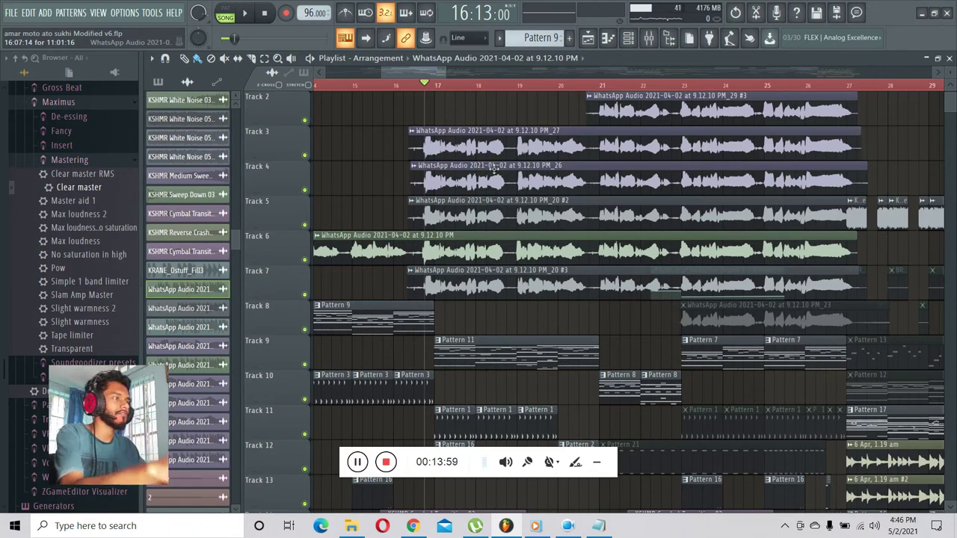
# Play the arrangement with all layered vocals from 16:05 through bar 26, following it along the playlist, and stop playback
pyautogui.click(405, 85)
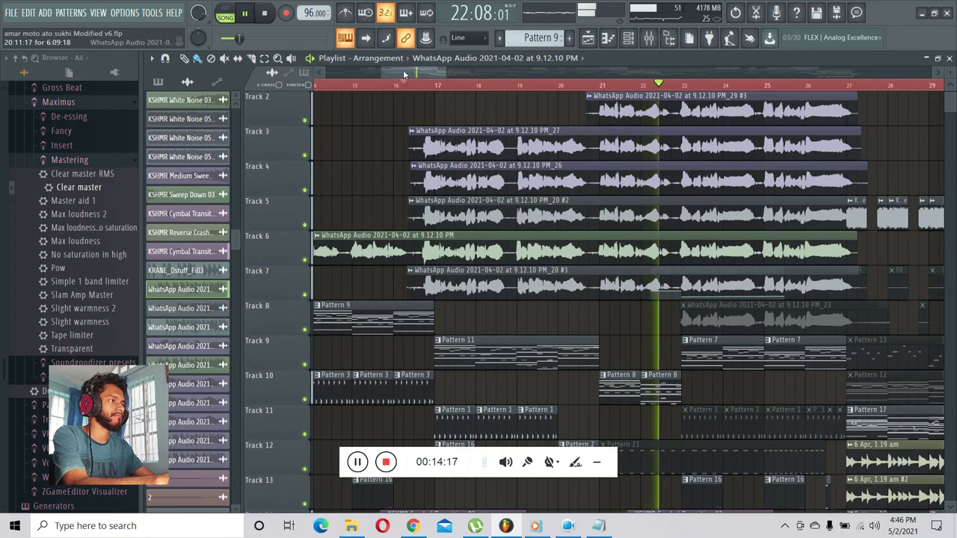
pyautogui.moveTo(404, 72); pyautogui.dragTo(415, 73)
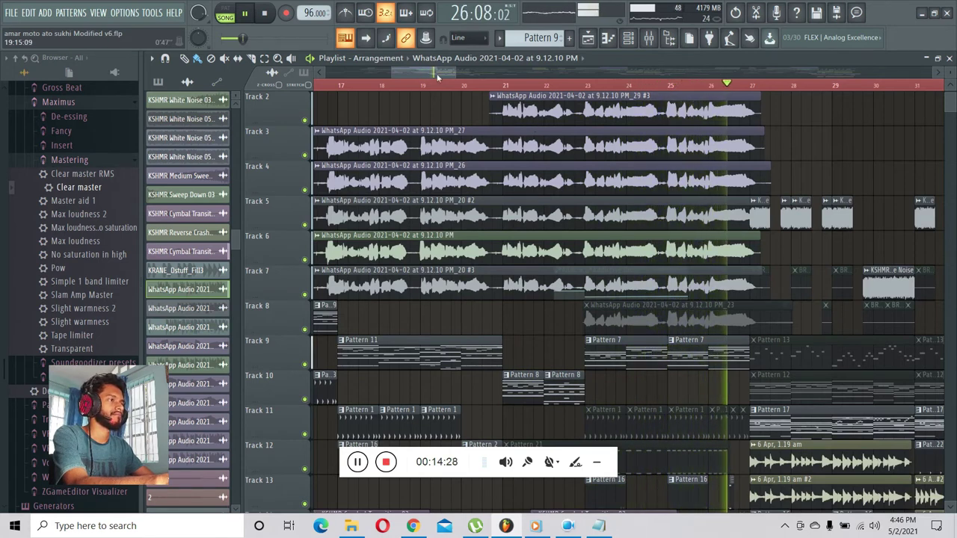
pyautogui.press('space')
pyautogui.moveTo(436, 73); pyautogui.dragTo(429, 73)
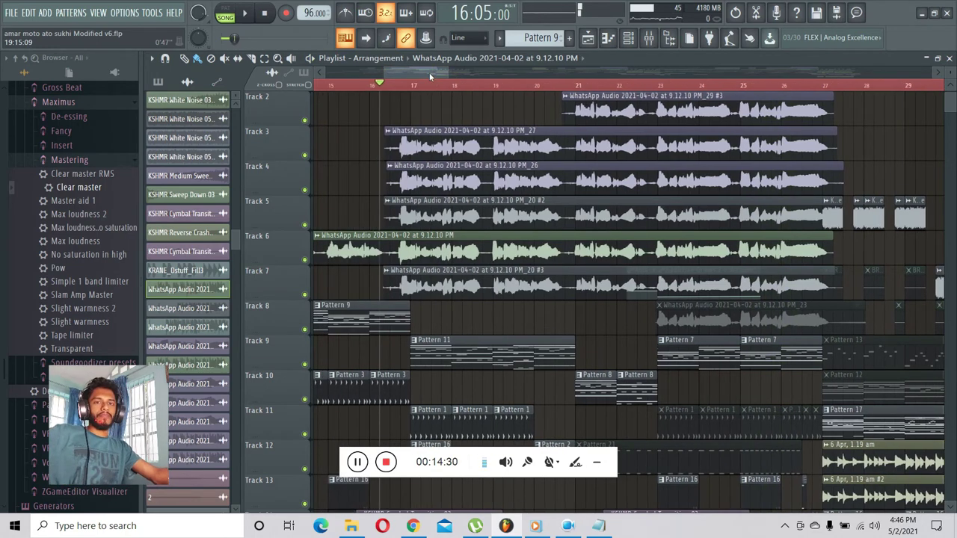
pyautogui.moveTo(449, 74); pyautogui.dragTo(447, 75)
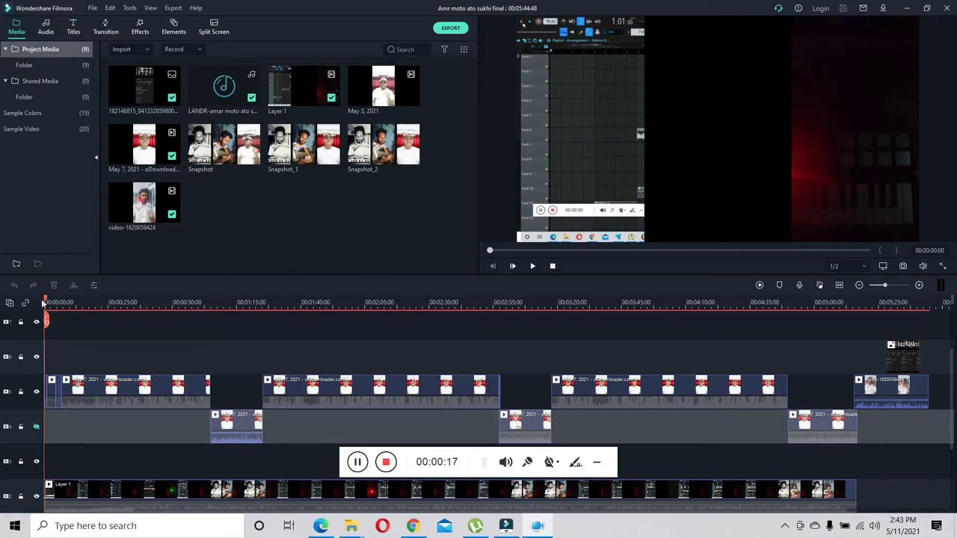
# Switch to Wondershare Filmora and scrub through the final cover video's timeline from its start, previewing frames such as 00:00:25:37 and 00:04:28:06
pyautogui.moveTo(45, 299)
pyautogui.mouseDown()
pyautogui.moveTo(102, 318)
pyautogui.moveTo(88, 301)
pyautogui.moveTo(36, 305)
pyautogui.mouseUp()
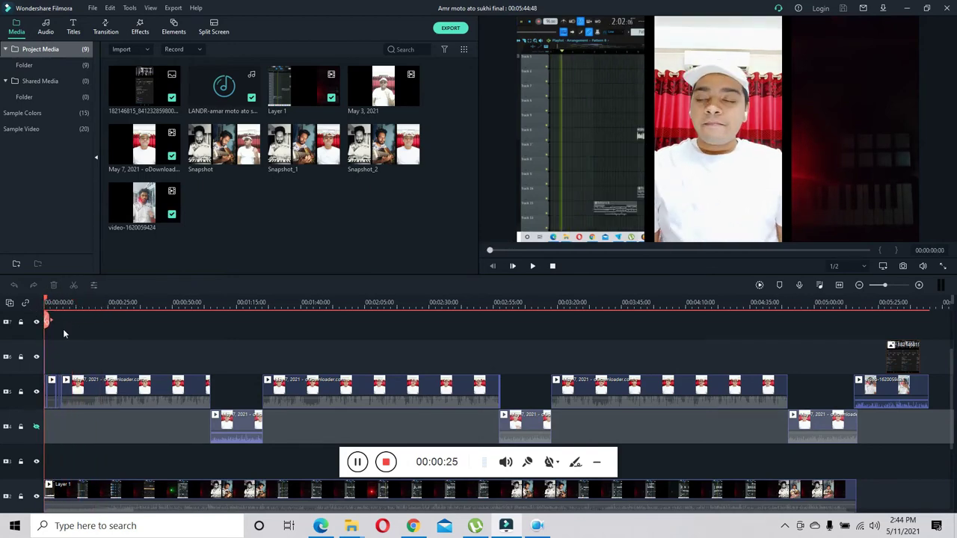
pyautogui.scroll(-1, 82, 340)
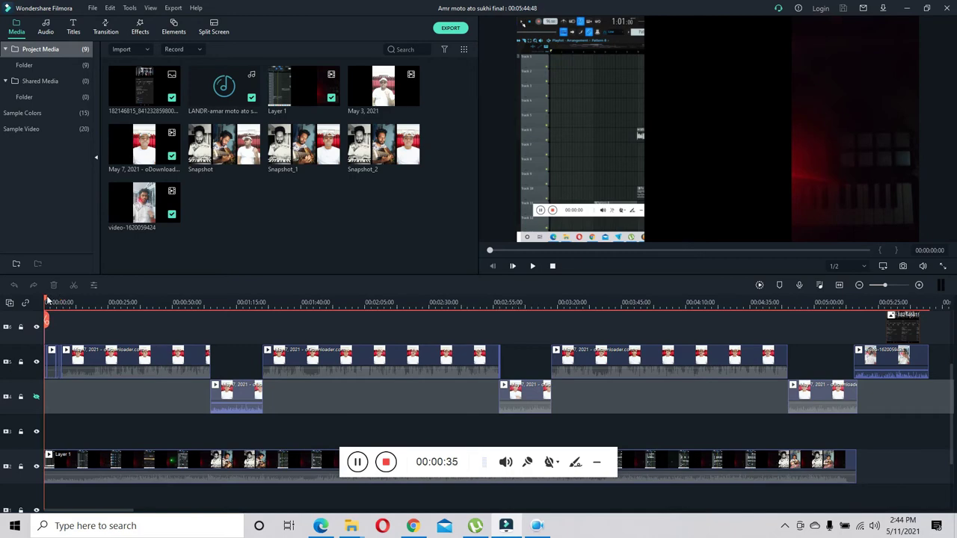
pyautogui.moveTo(48, 299); pyautogui.dragTo(109, 302)
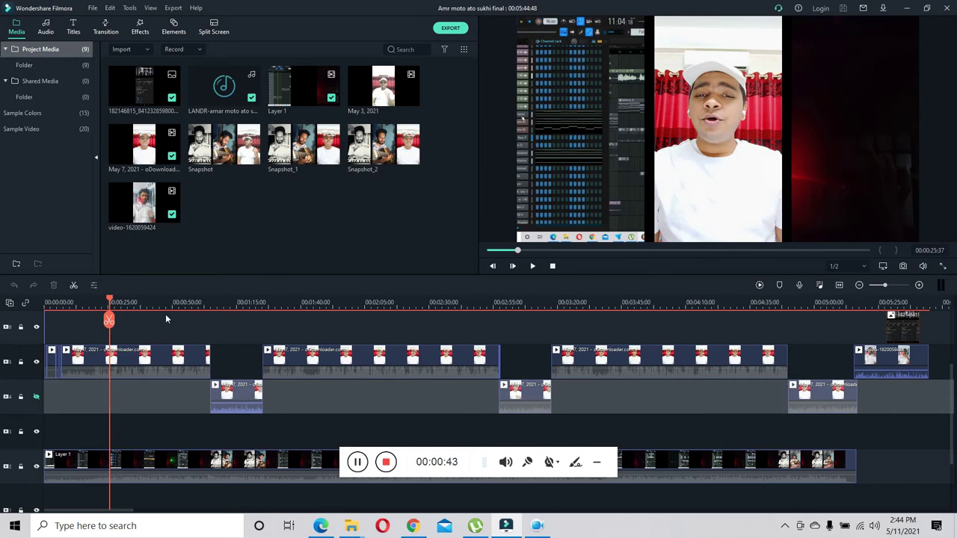
pyautogui.moveTo(109, 301); pyautogui.dragTo(628, 320)
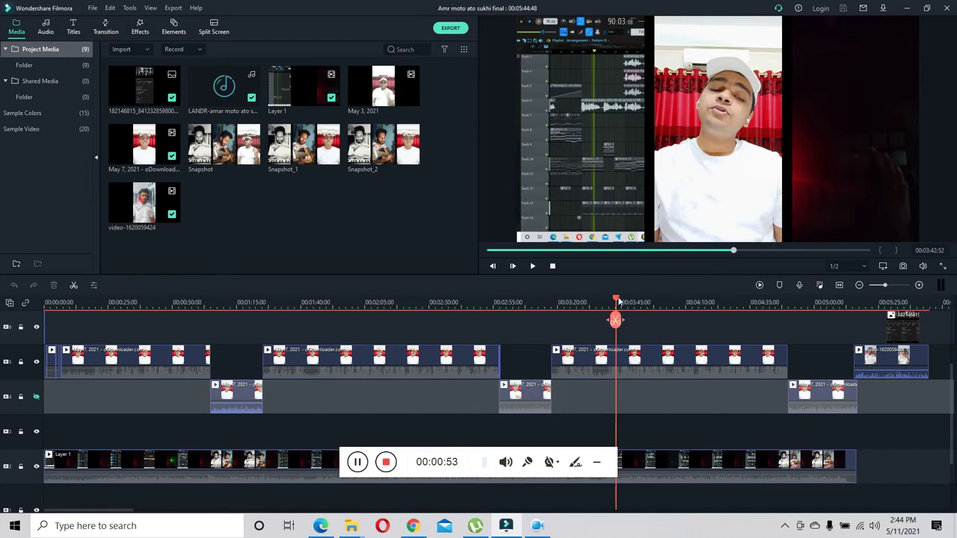
pyautogui.moveTo(619, 300); pyautogui.dragTo(131, 320)
pyautogui.moveTo(128, 320); pyautogui.dragTo(62, 320)
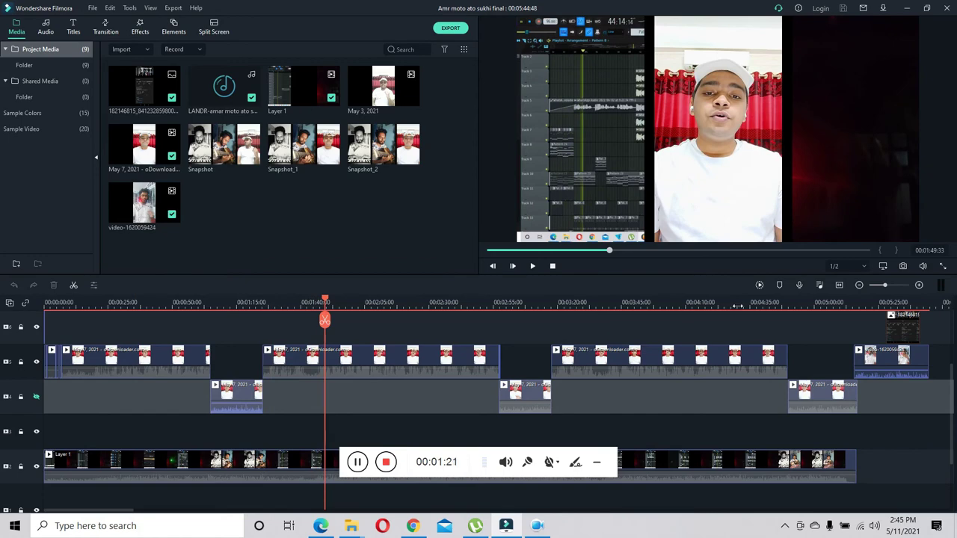
pyautogui.click(736, 306)
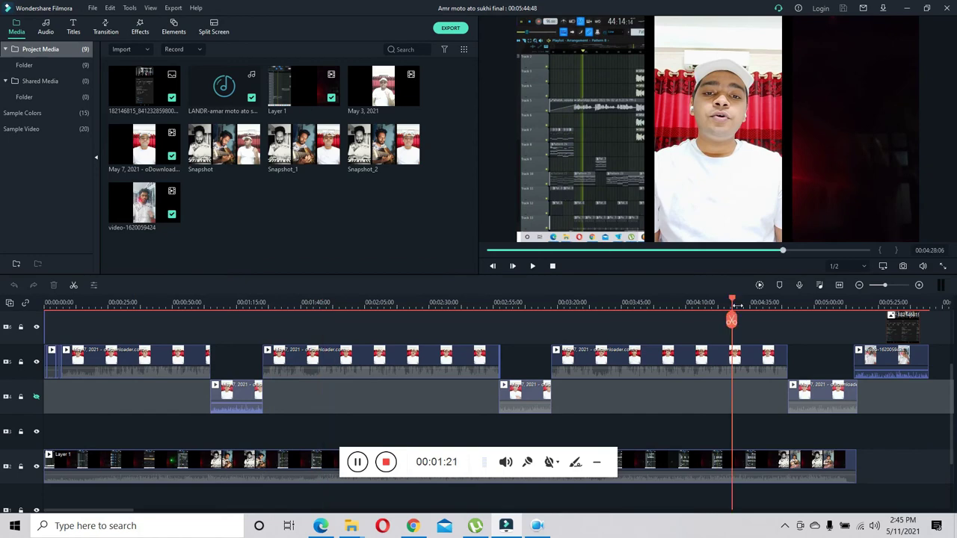
pyautogui.click(680, 303)
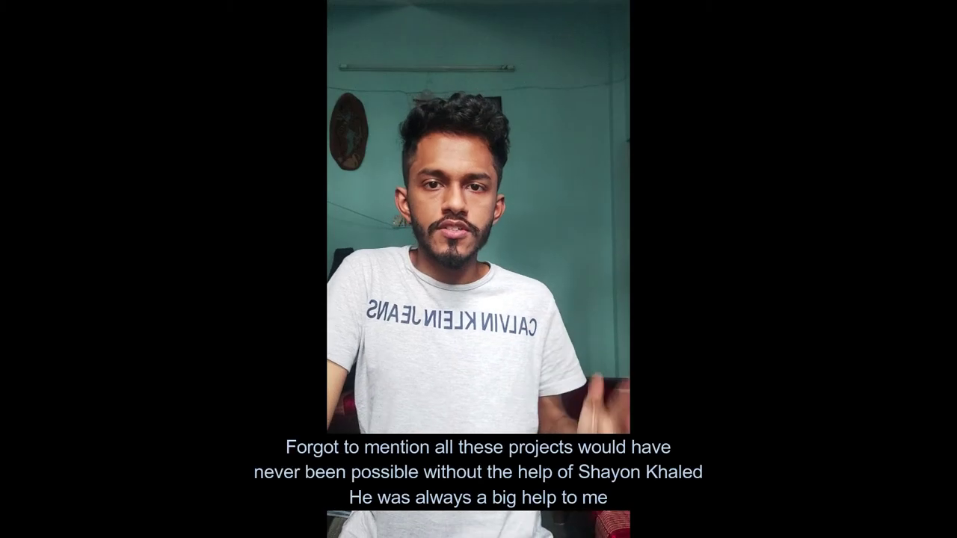